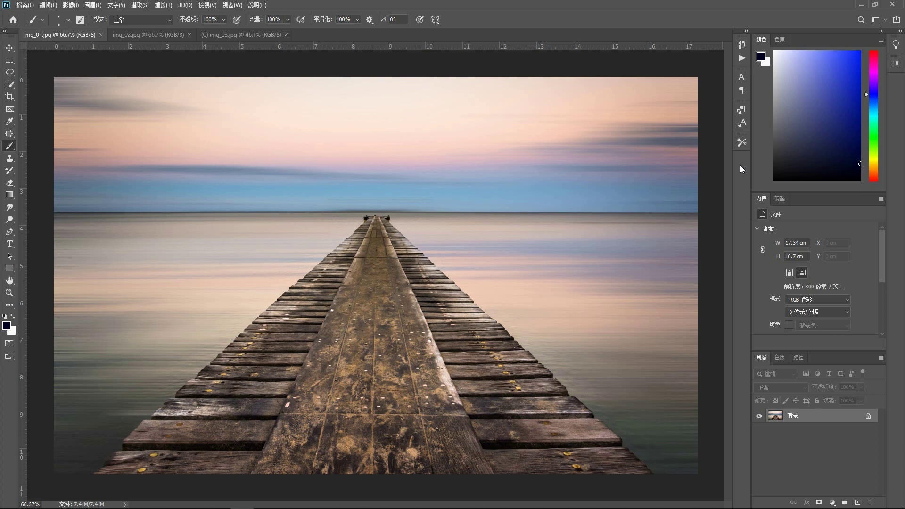
# Look through the moon, couple and pier photos, then bring up the moon photo img_02.jpg
pyautogui.hotkey('ctrl', 'Tab')
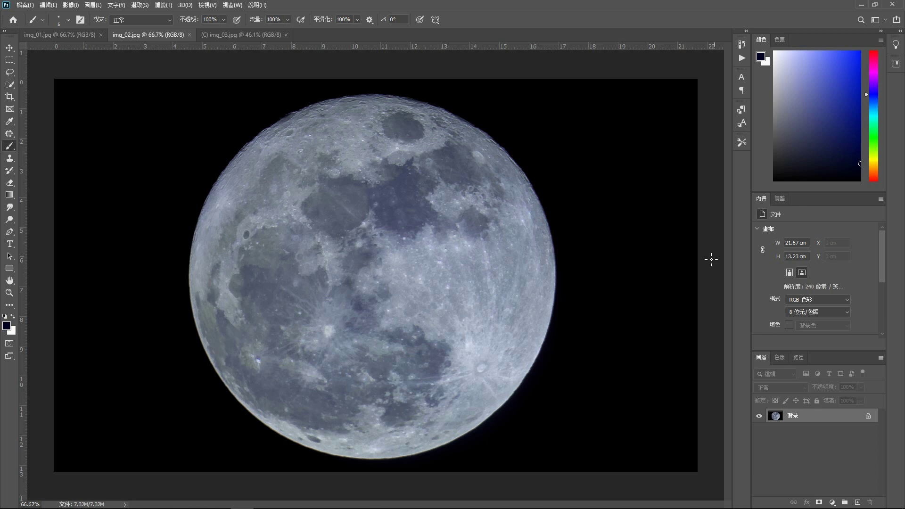
pyautogui.hotkey('ctrl', 'Tab')
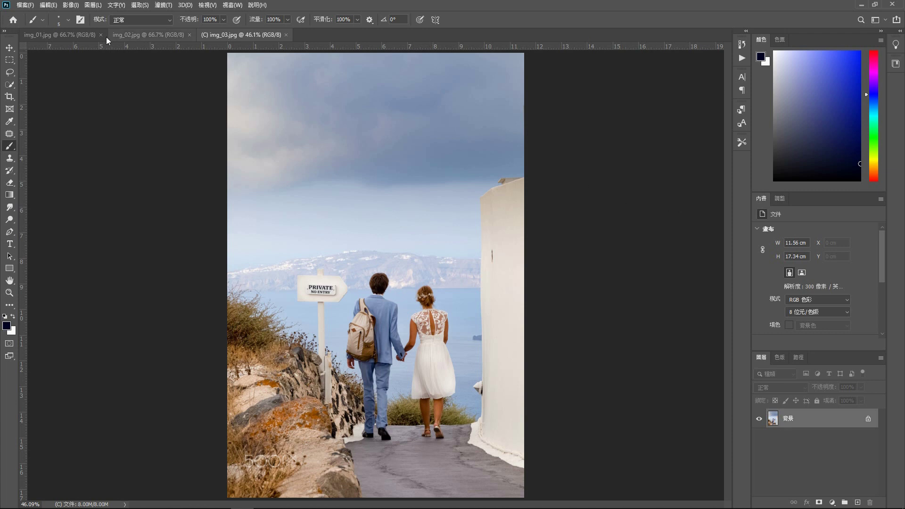
pyautogui.click(61, 34)
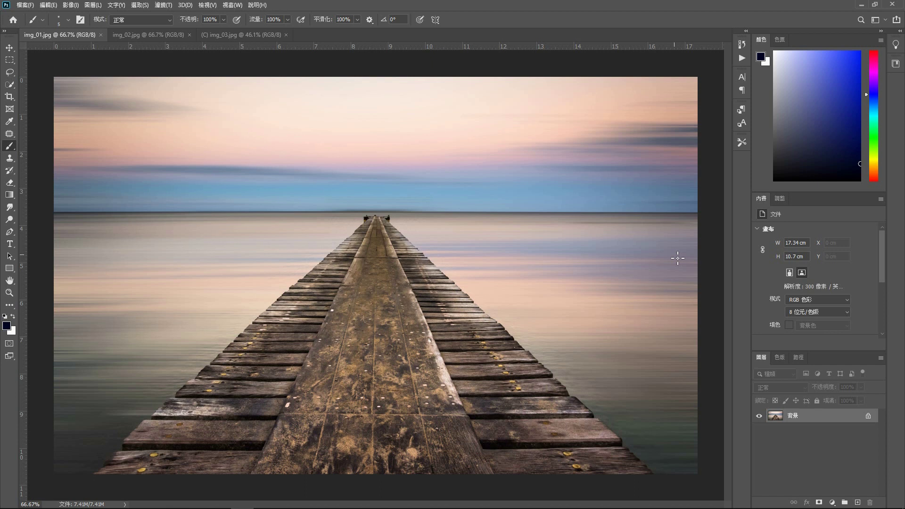
pyautogui.click(164, 35)
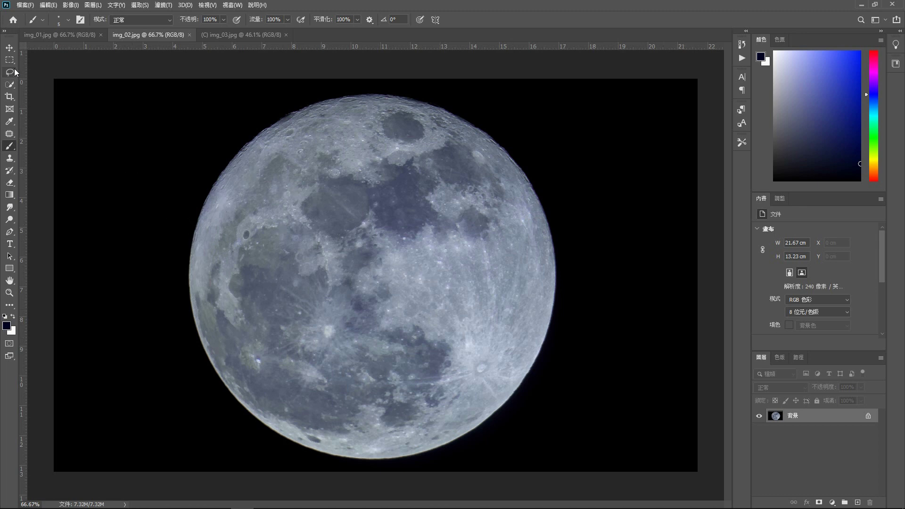
# Select the black sky with the Magic Wand at tolerance 30, then invert to isolate the moon
pyautogui.moveTo(10, 84); pyautogui.dragTo(60, 106)
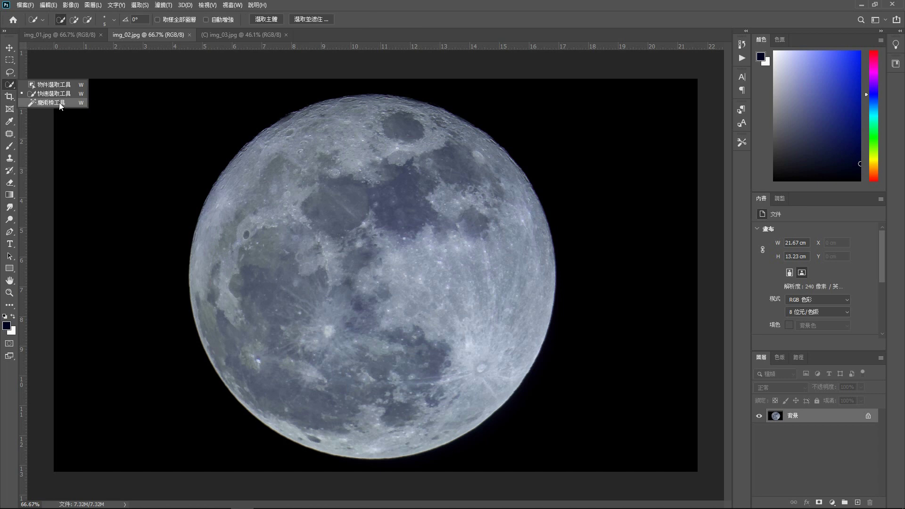
pyautogui.click(60, 103)
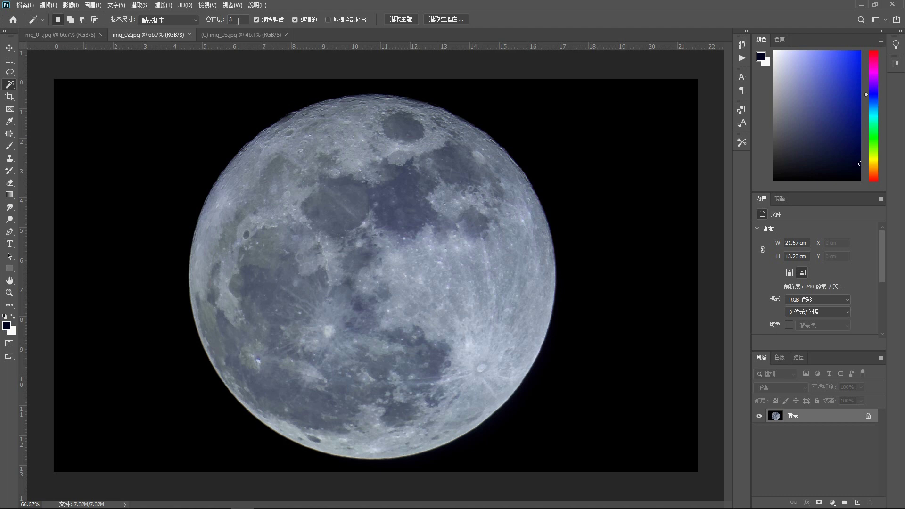
pyautogui.click(194, 136)
pyautogui.hotkey('ctrl', 'd')
pyautogui.click(239, 19)
pyautogui.write('30')
pyautogui.click(181, 148)
pyautogui.click(139, 6)
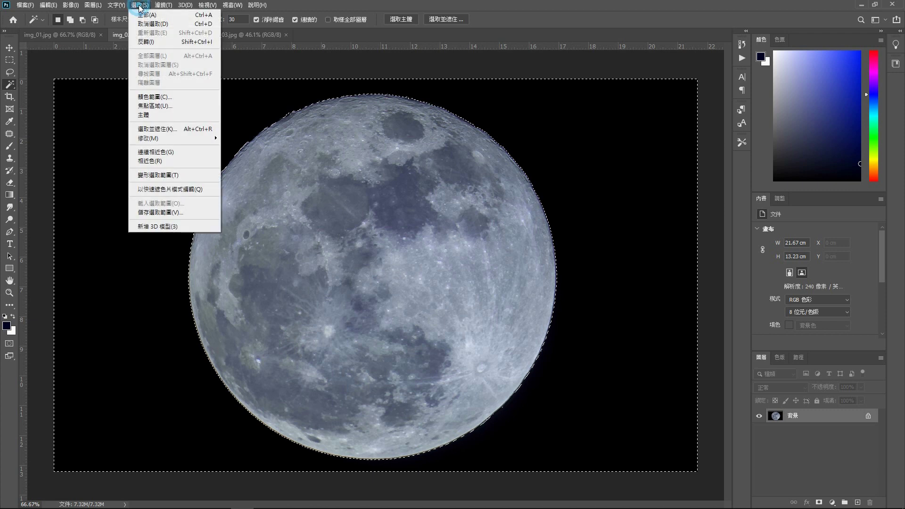
pyautogui.click(157, 44)
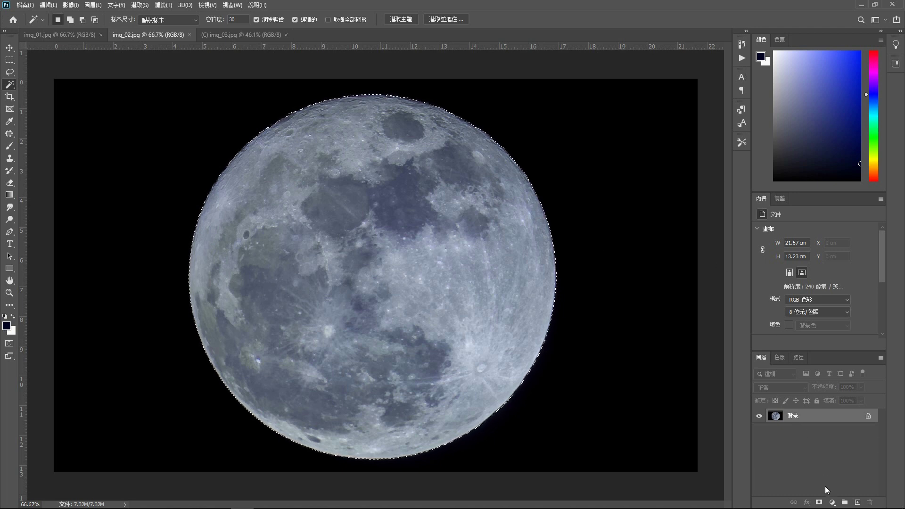
# Add a layer mask hiding the black sky, then inspect the layer and mask thumbnails
pyautogui.click(819, 502)
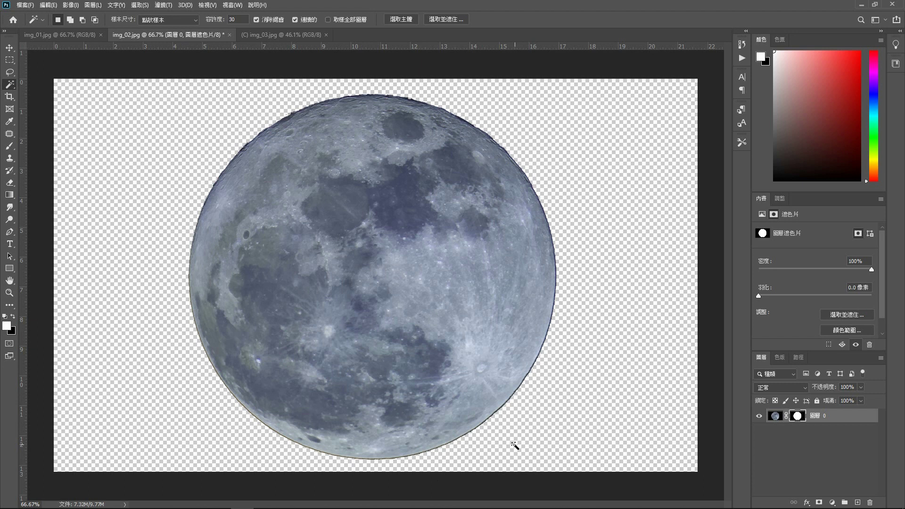
pyautogui.click(774, 416)
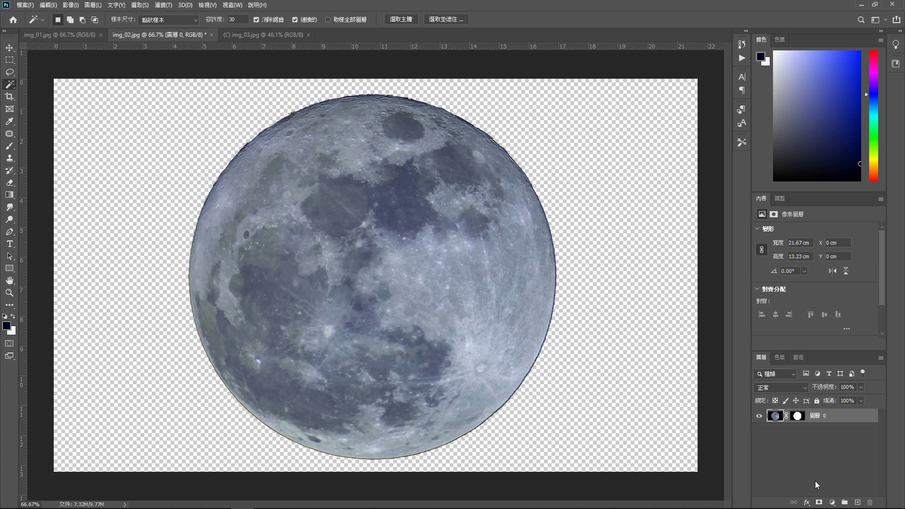
pyautogui.click(797, 416)
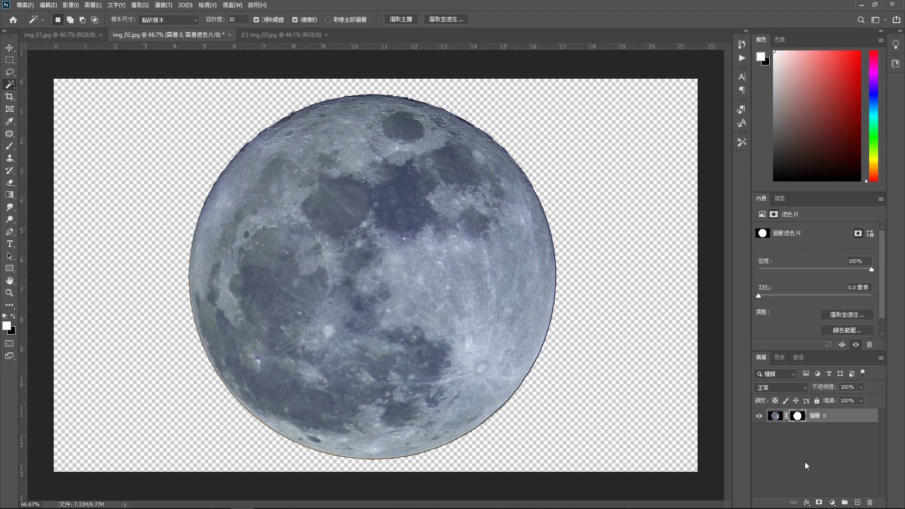
# Duplicate the masked moon layer into img_01.jpg, check it there, then bring up img_03.jpg
pyautogui.rightClick(835, 417)
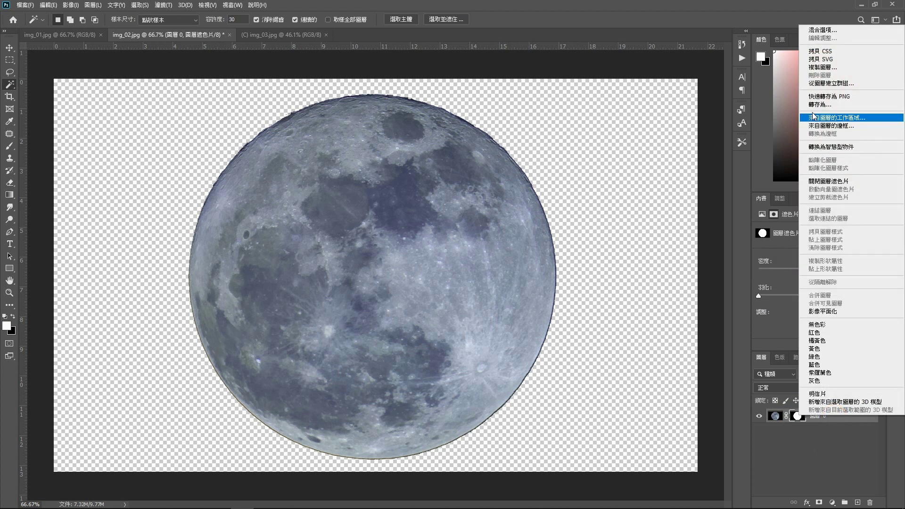
pyautogui.click(831, 68)
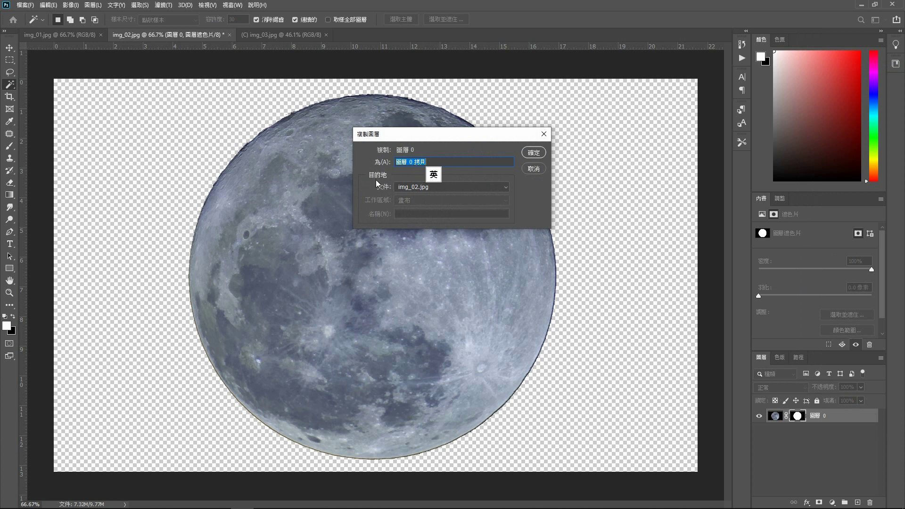
pyautogui.click(501, 190)
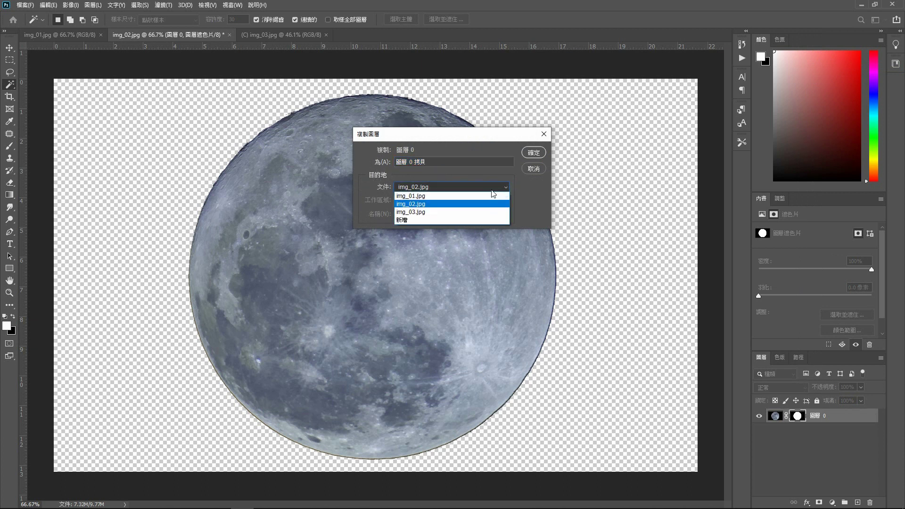
pyautogui.click(449, 196)
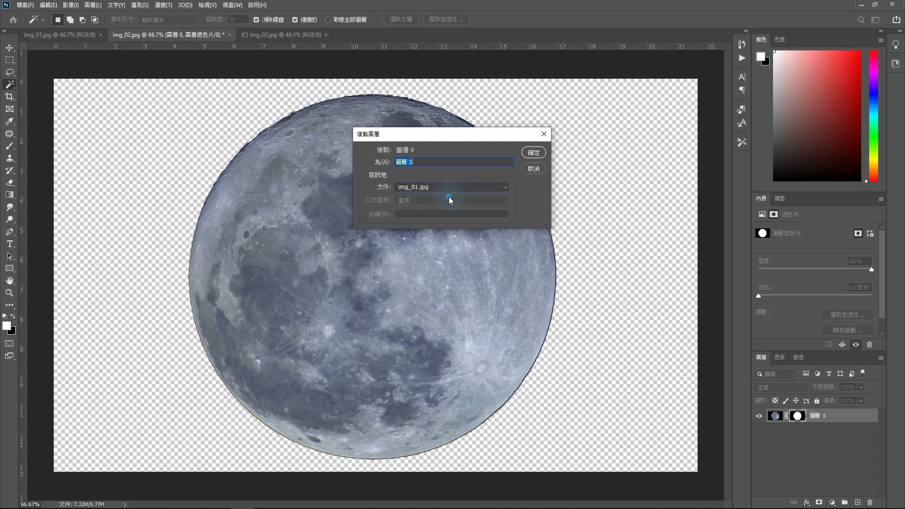
pyautogui.click(543, 156)
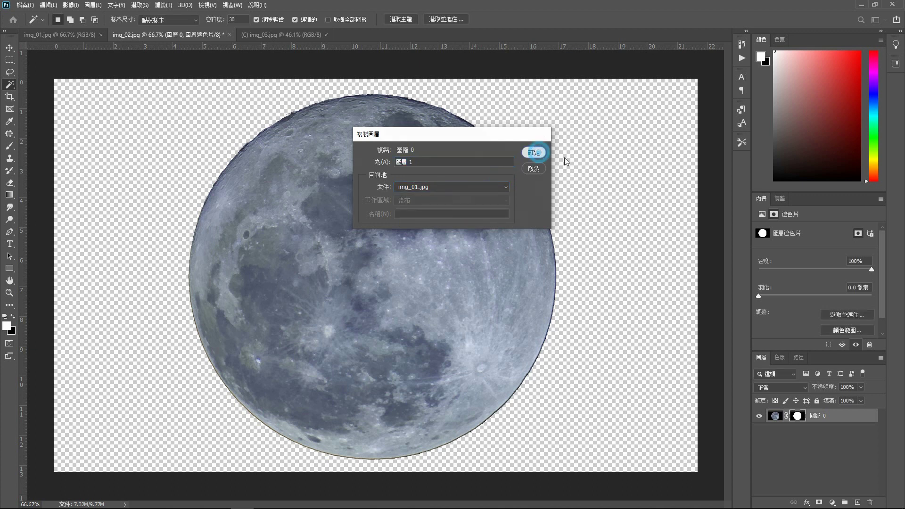
pyautogui.click(77, 37)
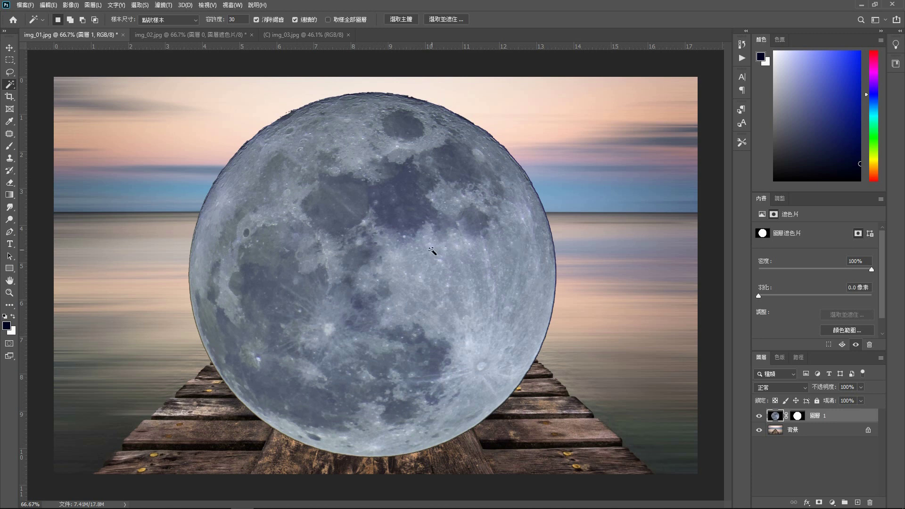
pyautogui.click(303, 35)
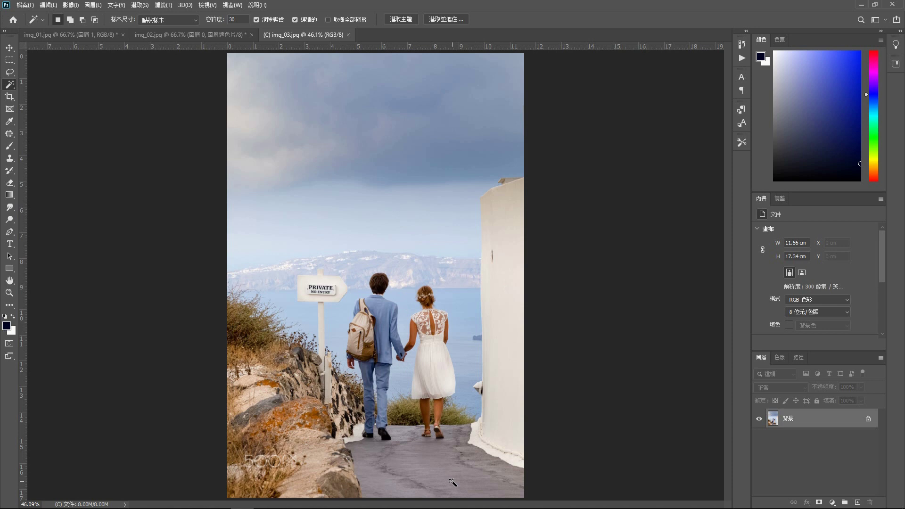
# Zoom the couple photo and set up the Quick Selection tool with a 25 px brush
pyautogui.hotkey('ctrl', '+')
pyautogui.hotkey('ctrl', '+')
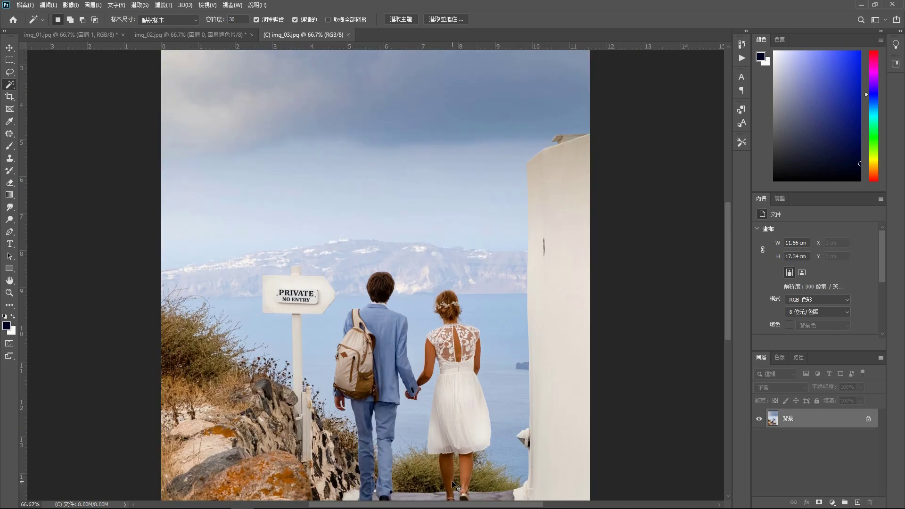
pyautogui.hotkey('ctrl', '+')
pyautogui.hotkey('ctrl', '+')
pyautogui.hotkey('ctrl', '-')
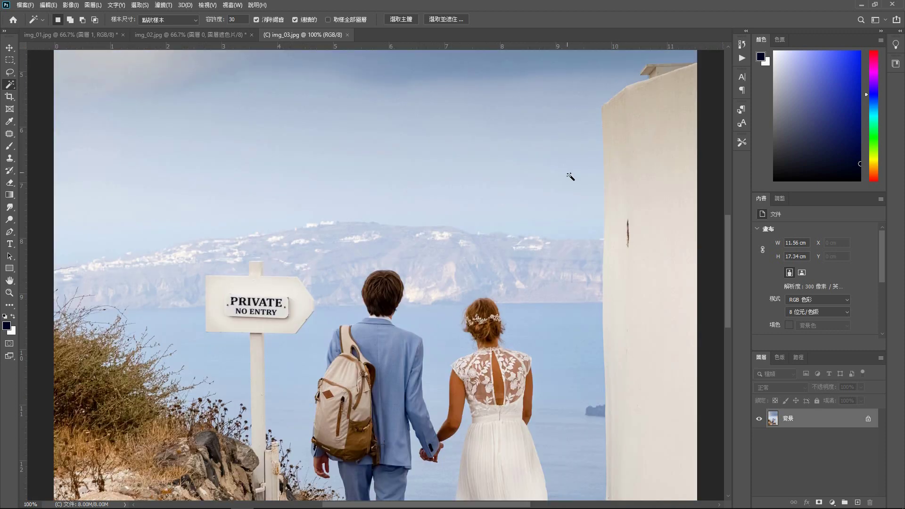
pyautogui.moveTo(727, 228); pyautogui.dragTo(731, 276)
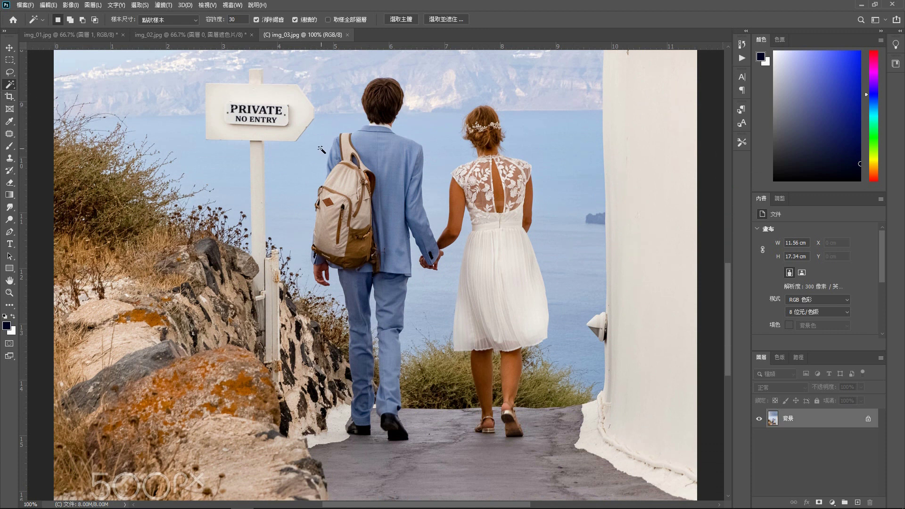
pyautogui.rightClick(9, 86)
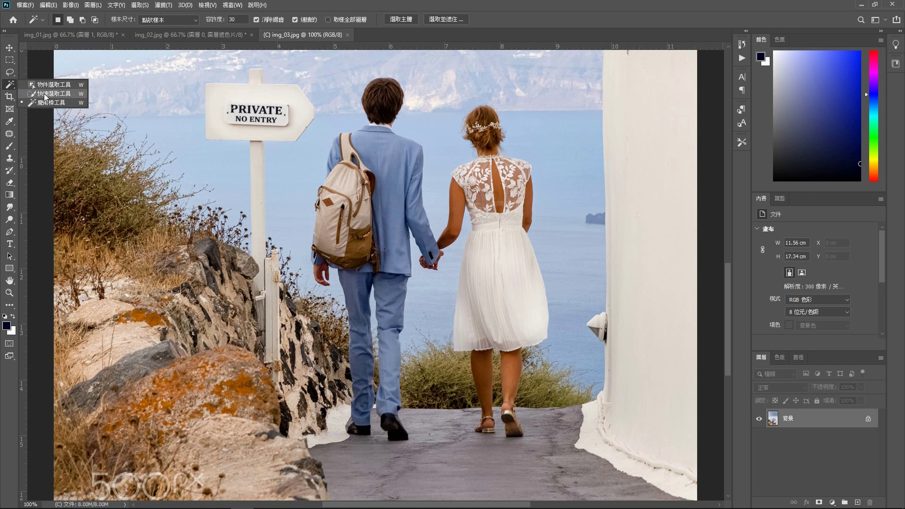
pyautogui.click(44, 94)
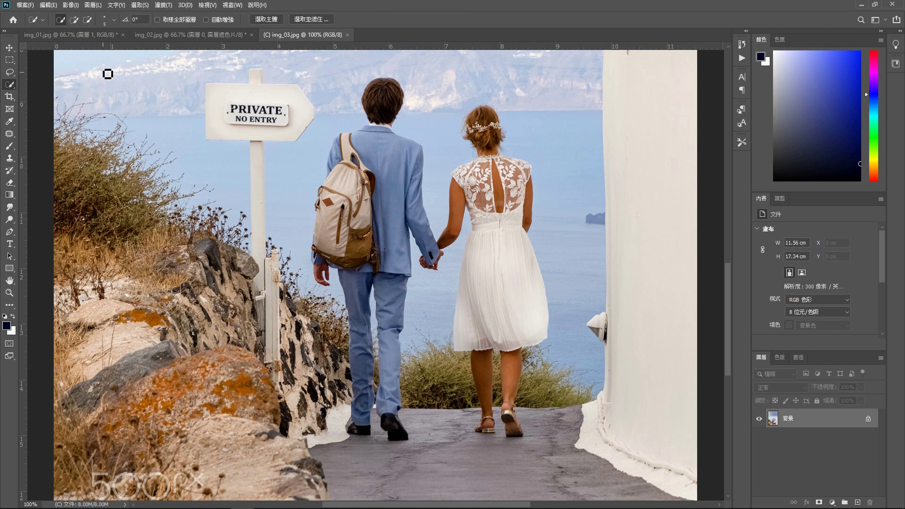
pyautogui.click(105, 24)
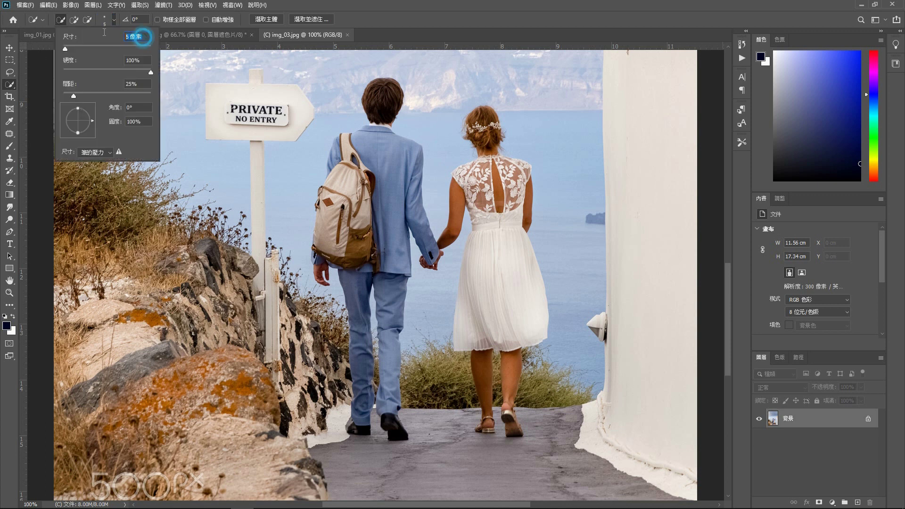
pyautogui.write('25')
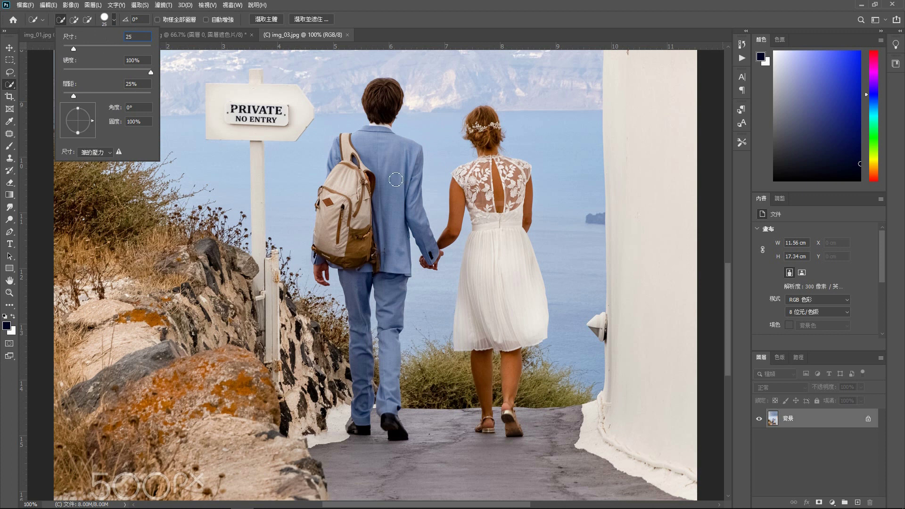
# Brush a quick selection over the man and woman from heads and backpack down to shoes
pyautogui.moveTo(379, 101); pyautogui.dragTo(387, 102)
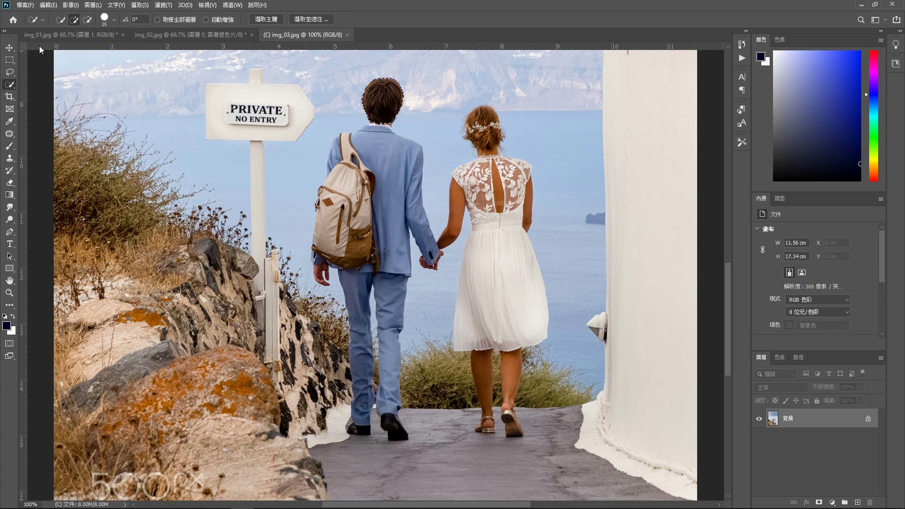
pyautogui.moveTo(360, 139)
pyautogui.mouseDown()
pyautogui.moveTo(375, 138)
pyautogui.moveTo(344, 148)
pyautogui.moveTo(329, 200)
pyautogui.mouseUp()
pyautogui.moveTo(331, 231)
pyautogui.mouseDown()
pyautogui.moveTo(359, 244)
pyautogui.moveTo(360, 415)
pyautogui.mouseUp()
pyautogui.click(392, 282)
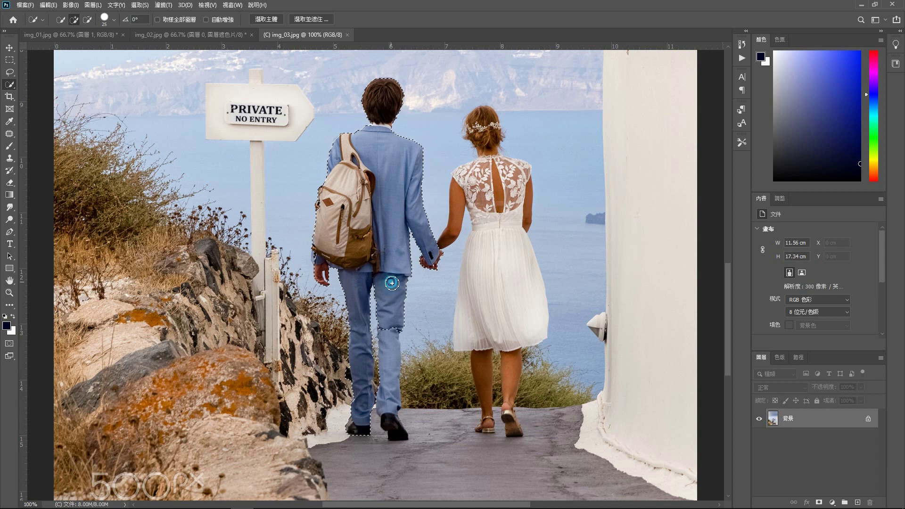
pyautogui.moveTo(391, 283); pyautogui.dragTo(390, 424)
pyautogui.moveTo(460, 185)
pyautogui.mouseDown()
pyautogui.moveTo(485, 177)
pyautogui.moveTo(478, 129)
pyautogui.moveTo(492, 163)
pyautogui.mouseUp()
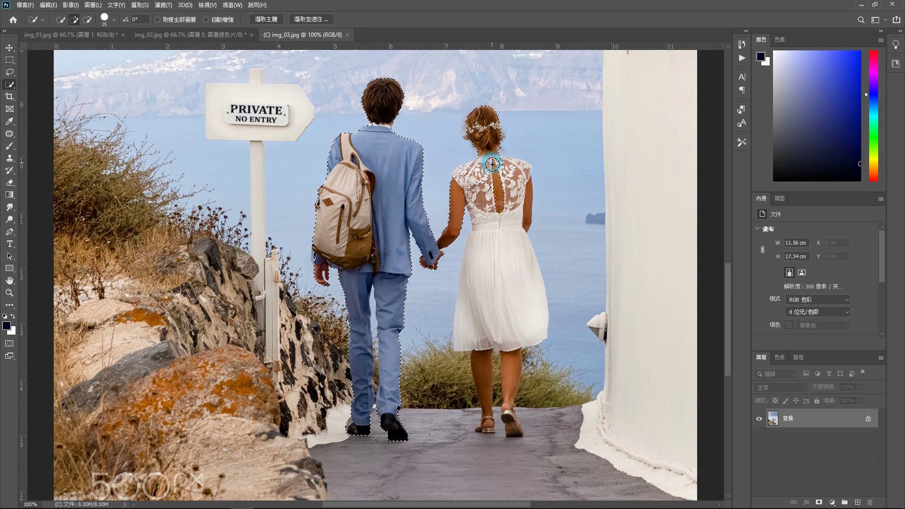
pyautogui.click(483, 218)
pyautogui.moveTo(486, 259)
pyautogui.mouseDown()
pyautogui.moveTo(486, 305)
pyautogui.moveTo(507, 366)
pyautogui.moveTo(494, 410)
pyautogui.moveTo(510, 377)
pyautogui.mouseUp()
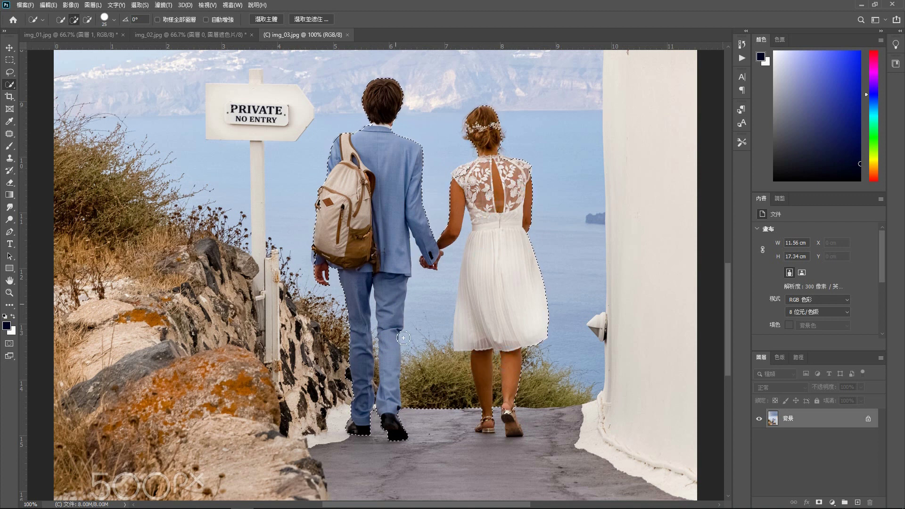
pyautogui.click(513, 426)
pyautogui.click(89, 20)
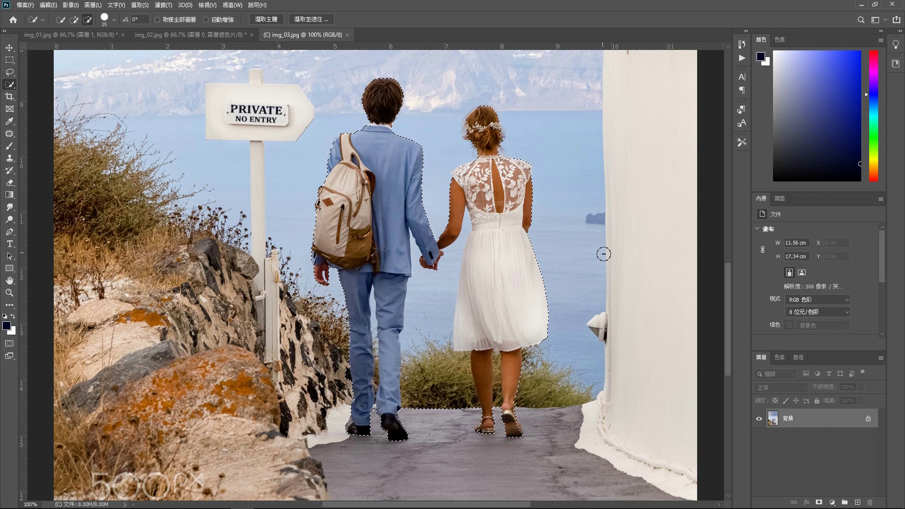
# Subtract the sky pocket beside the man's arm and trim the edge along the woman's arm
pyautogui.hotkey('ctrl', '+')
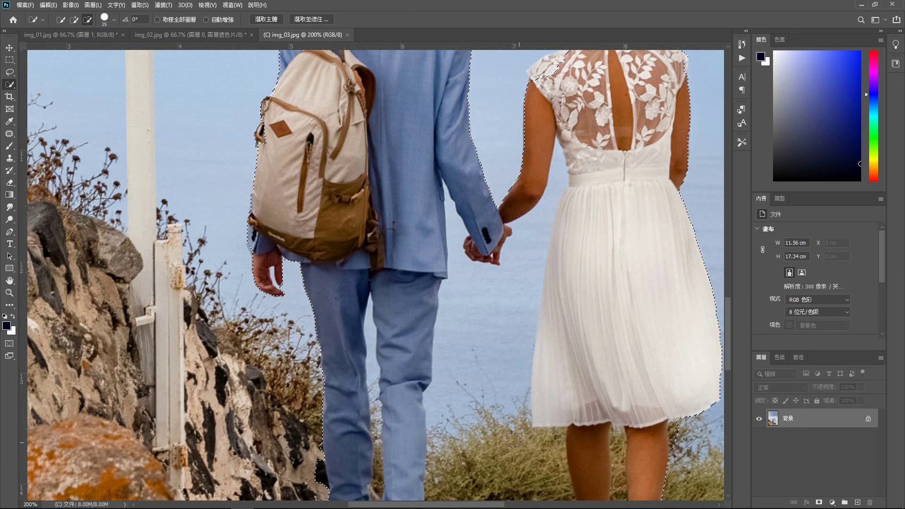
pyautogui.moveTo(497, 504); pyautogui.dragTo(521, 504)
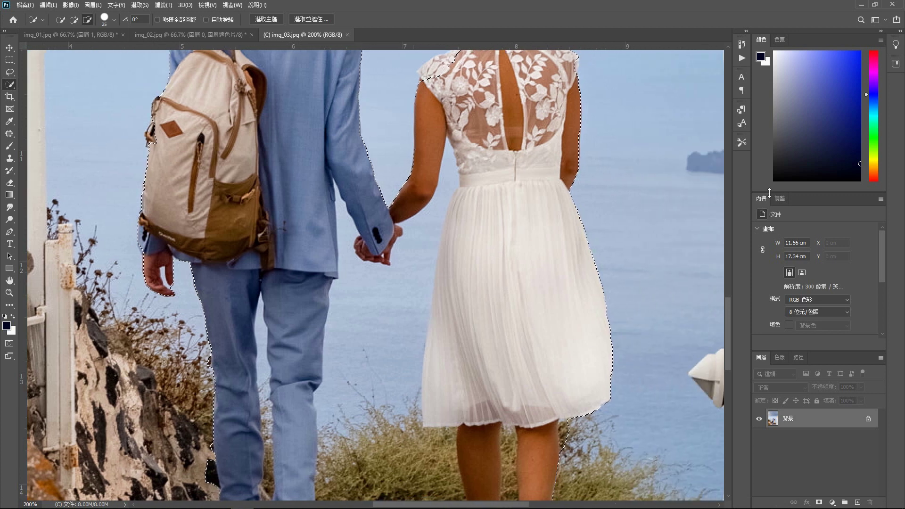
pyautogui.moveTo(731, 304); pyautogui.dragTo(737, 326)
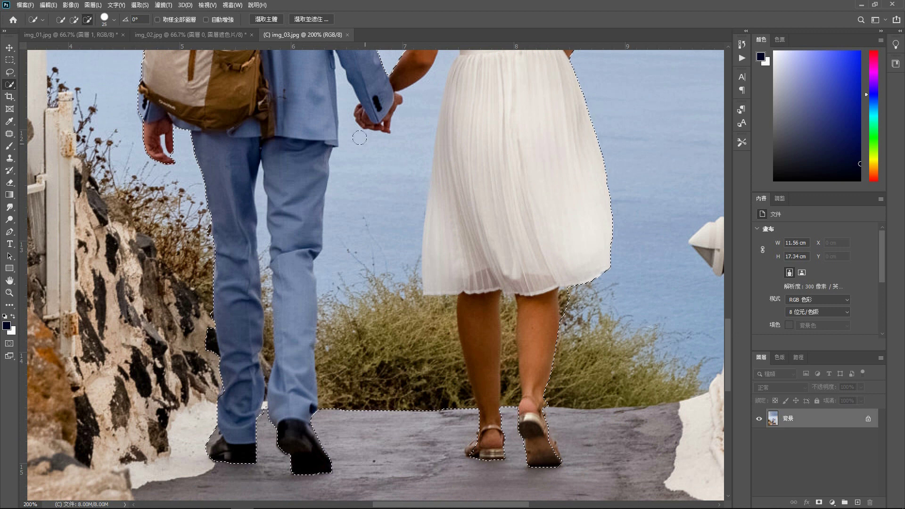
pyautogui.moveTo(355, 147); pyautogui.dragTo(360, 156)
pyautogui.moveTo(384, 198); pyautogui.dragTo(391, 278)
pyautogui.scroll(3, 457, 171)
pyautogui.moveTo(456, 171); pyautogui.dragTo(454, 486)
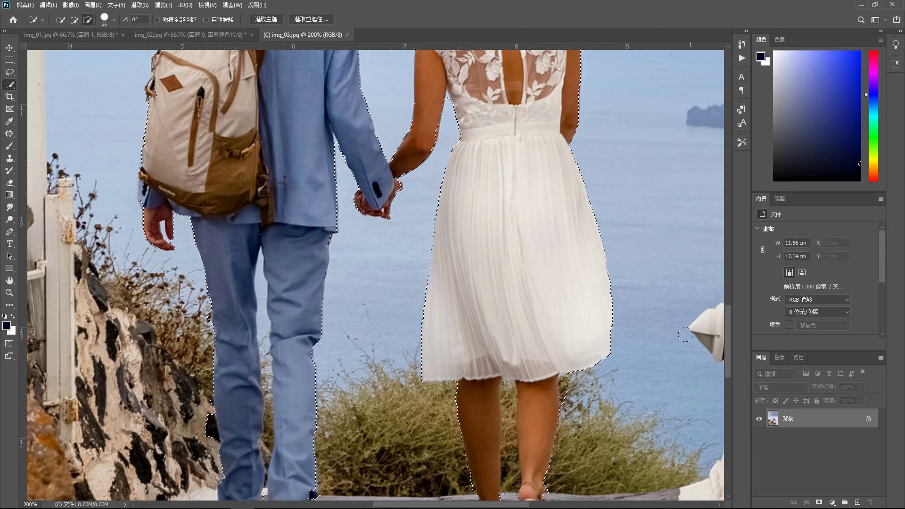
pyautogui.scroll(-5, 526, 251)
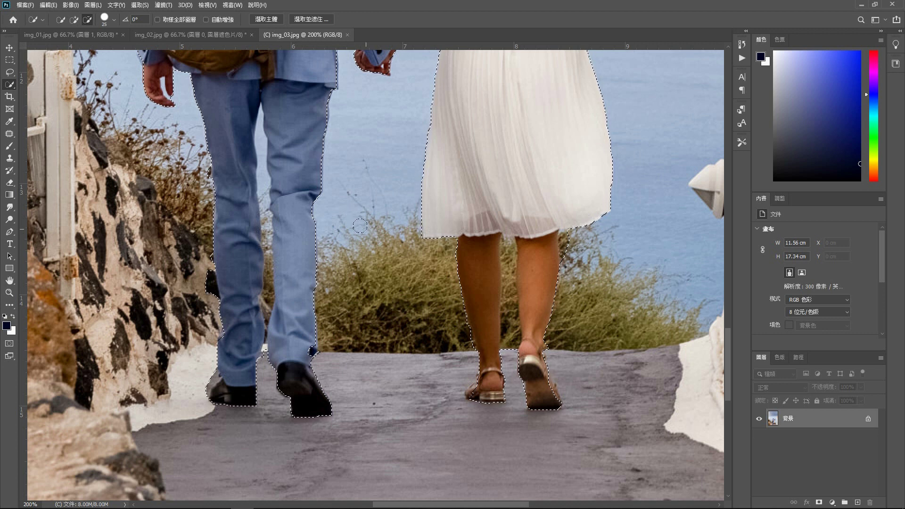
# With a 5 px brush, remove the gaps between the woman's legs and the man's legs
pyautogui.click(105, 19)
pyautogui.write('5')
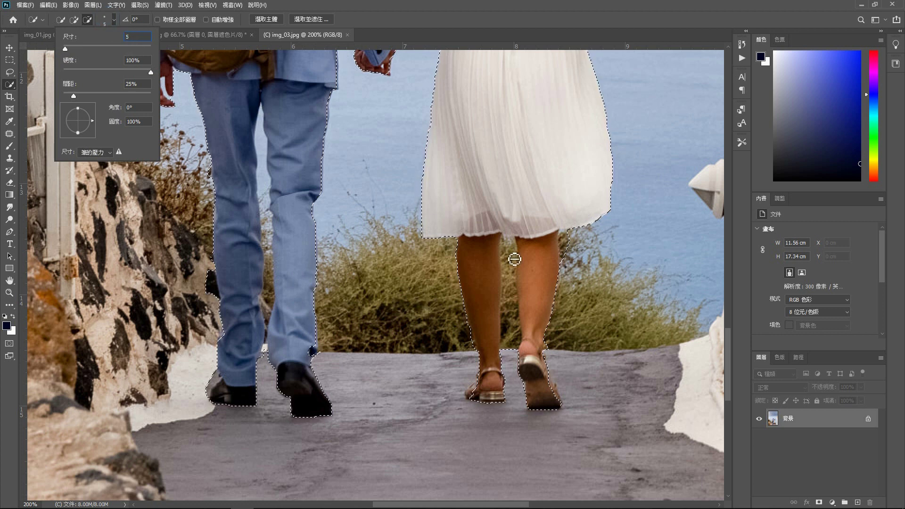
pyautogui.moveTo(508, 243); pyautogui.dragTo(505, 339)
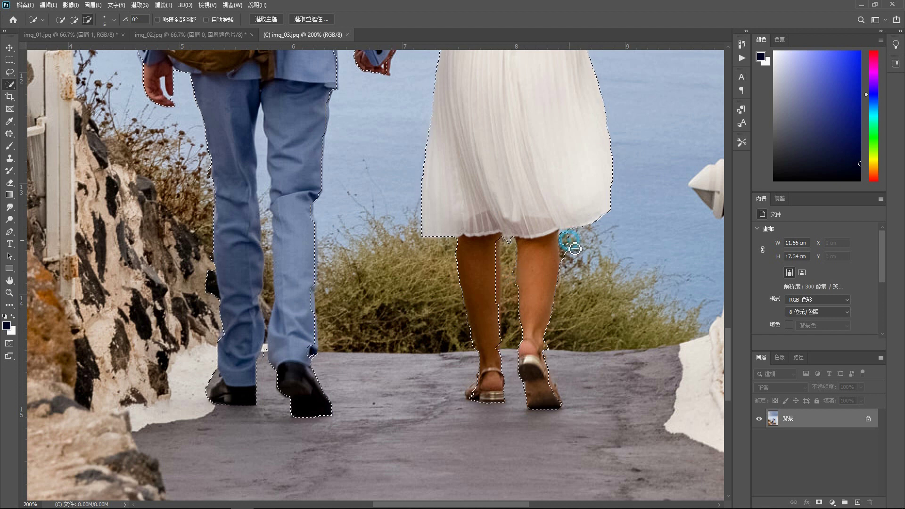
pyautogui.click(511, 268)
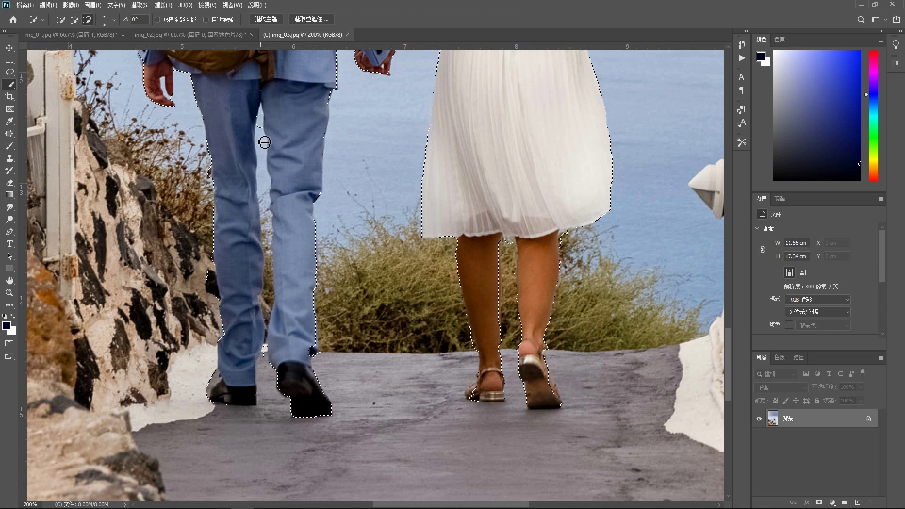
pyautogui.click(268, 260)
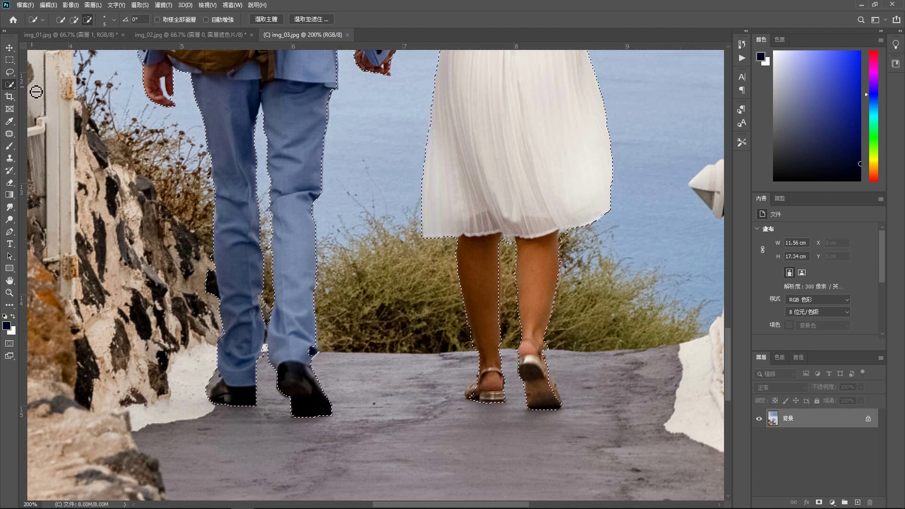
# Fine-tune the couple's selection edges by alternating add and subtract modes
pyautogui.click(74, 20)
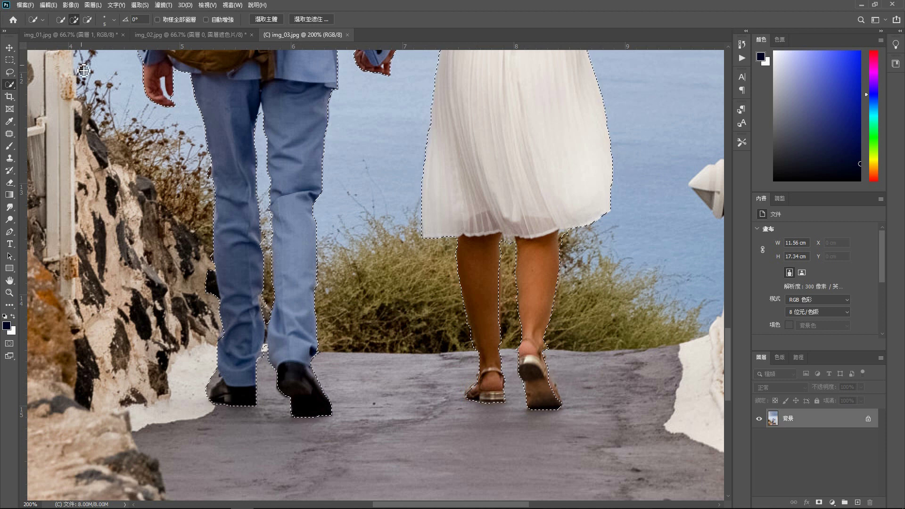
pyautogui.click(87, 19)
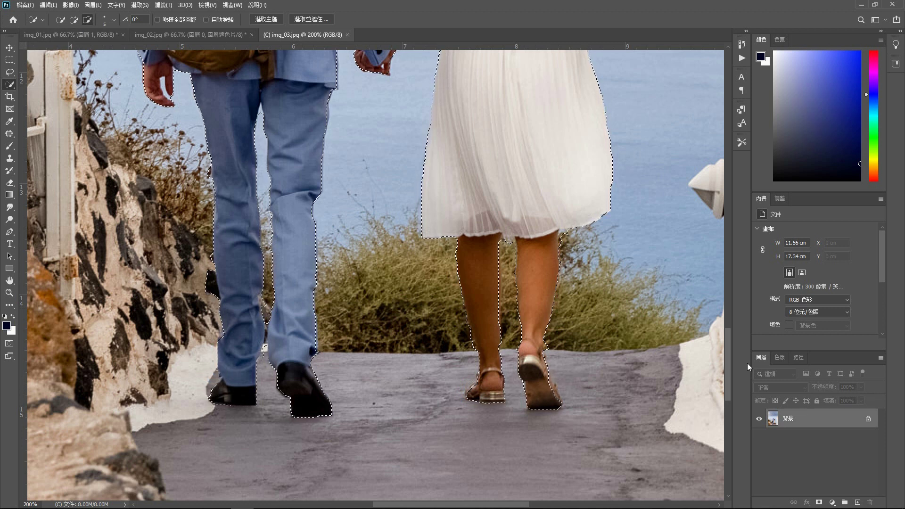
pyautogui.moveTo(728, 395); pyautogui.dragTo(745, 348)
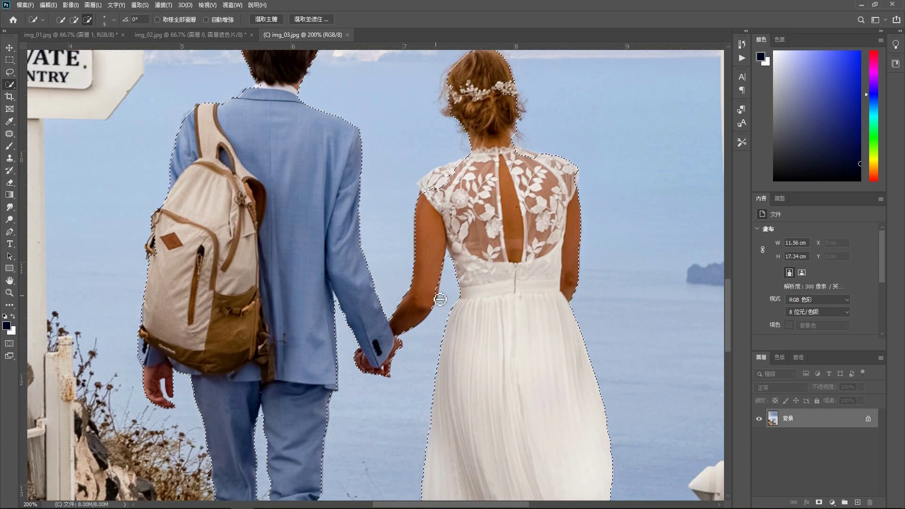
pyautogui.click(75, 19)
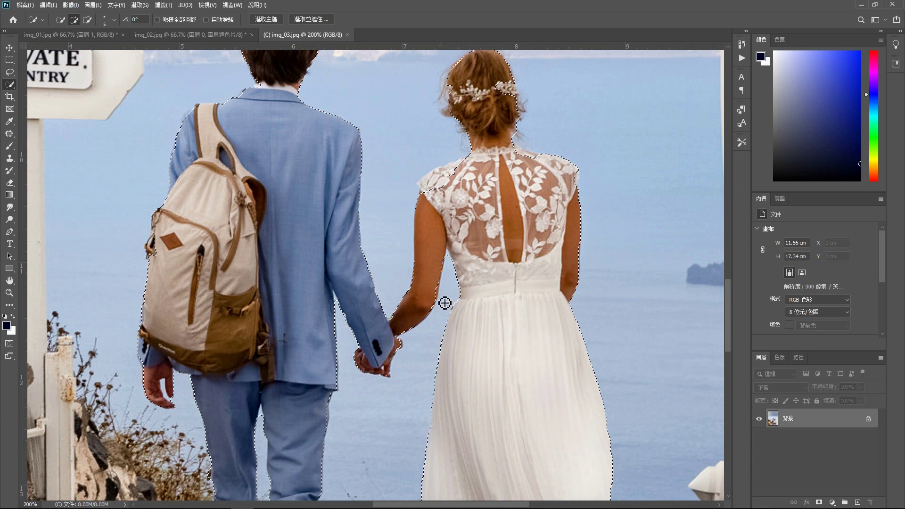
pyautogui.moveTo(729, 326); pyautogui.dragTo(730, 304)
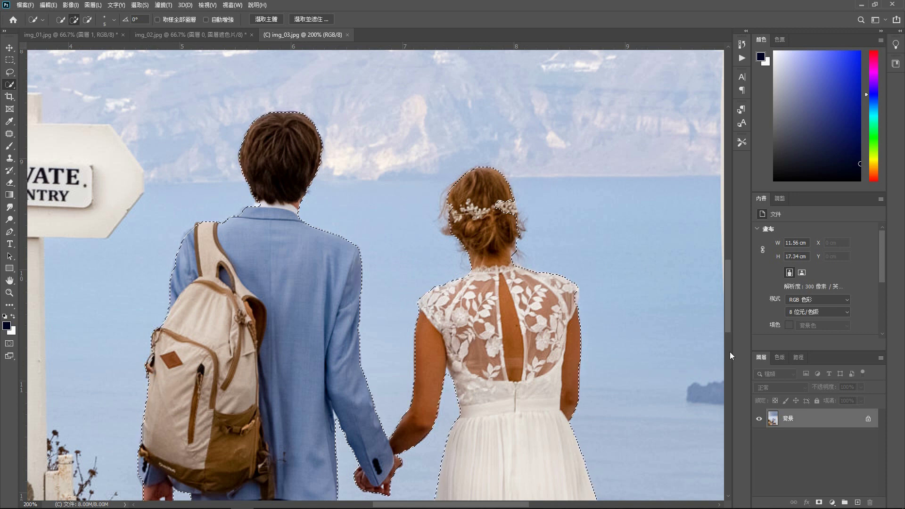
pyautogui.moveTo(727, 310); pyautogui.dragTo(725, 351)
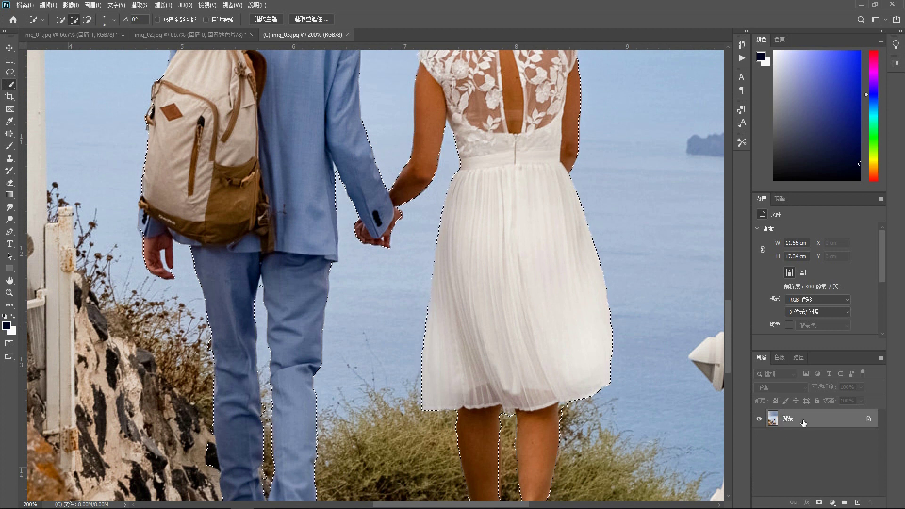
# Mask out everything but the couple and set up the Brush tool at 5 px
pyautogui.click(819, 502)
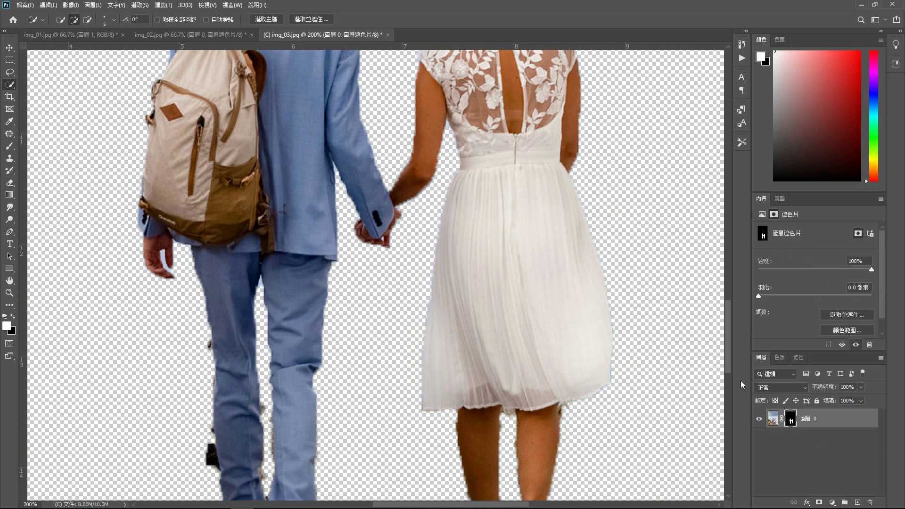
pyautogui.moveTo(728, 360); pyautogui.dragTo(743, 316)
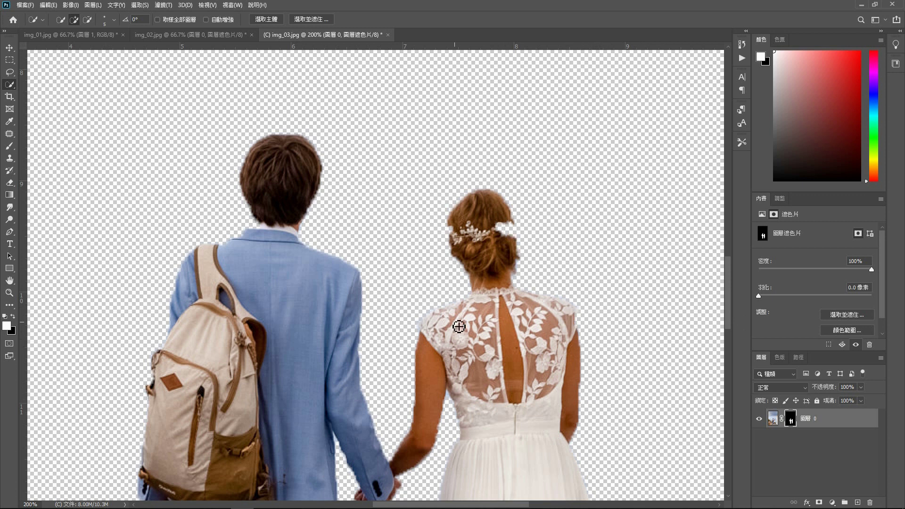
pyautogui.click(11, 148)
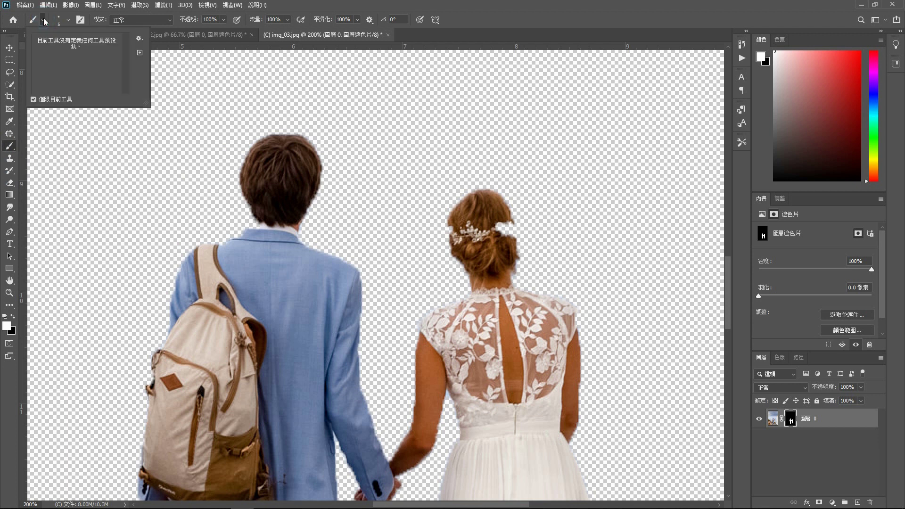
pyautogui.click(59, 19)
pyautogui.click(61, 21)
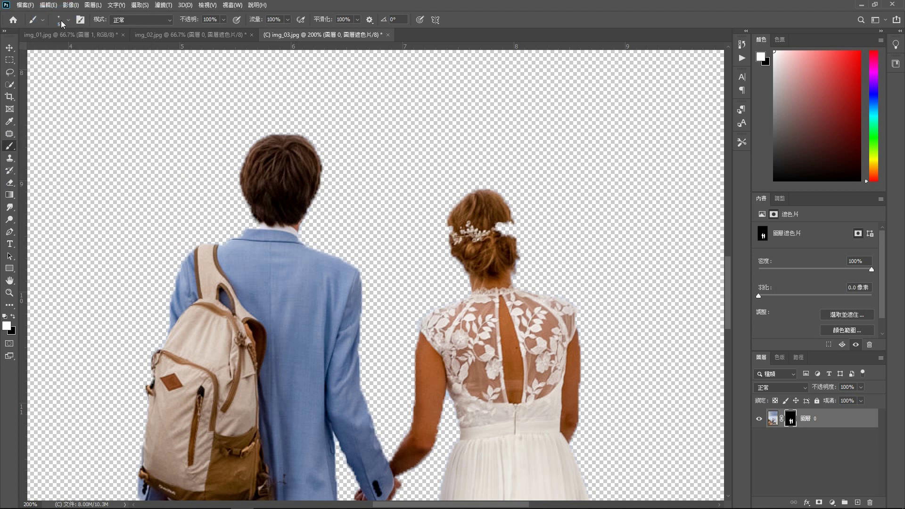
pyautogui.click(68, 20)
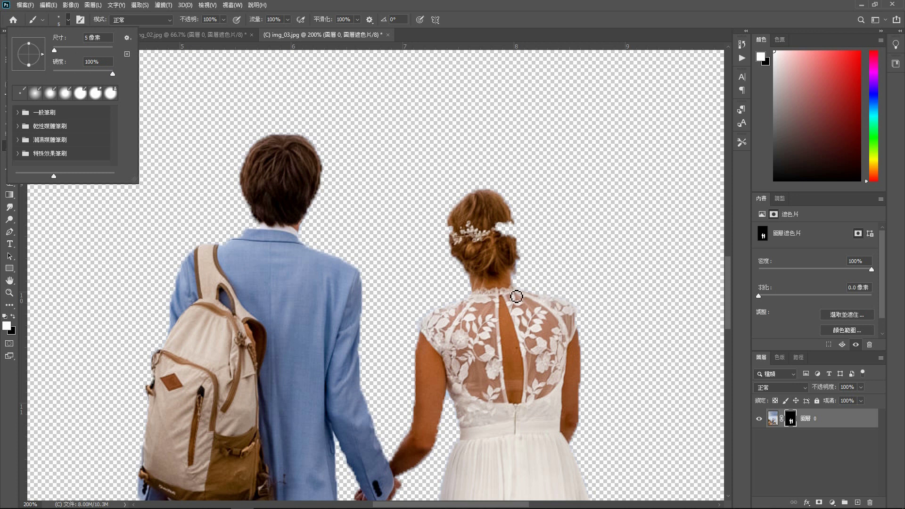
pyautogui.click(503, 217)
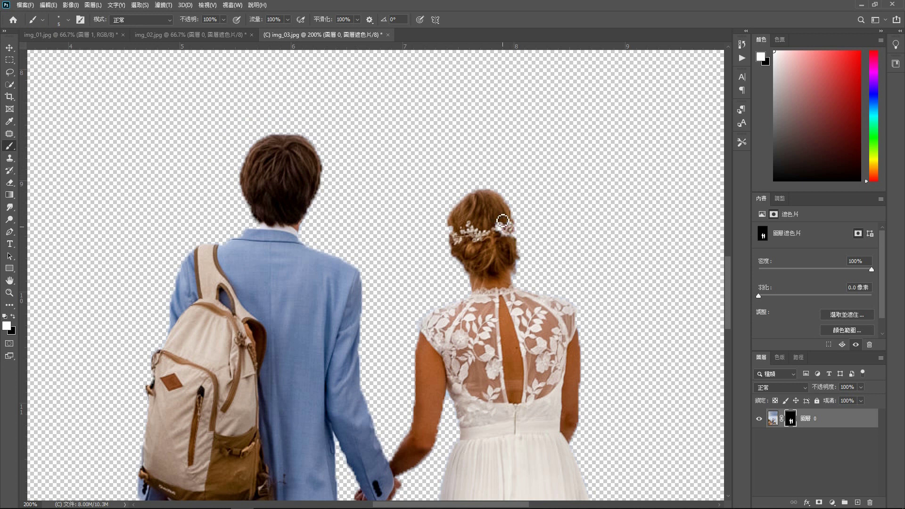
# Paint white on the mask to restore the bride's hair flowers and bun edges
pyautogui.click(500, 224)
pyautogui.click(508, 226)
pyautogui.click(514, 234)
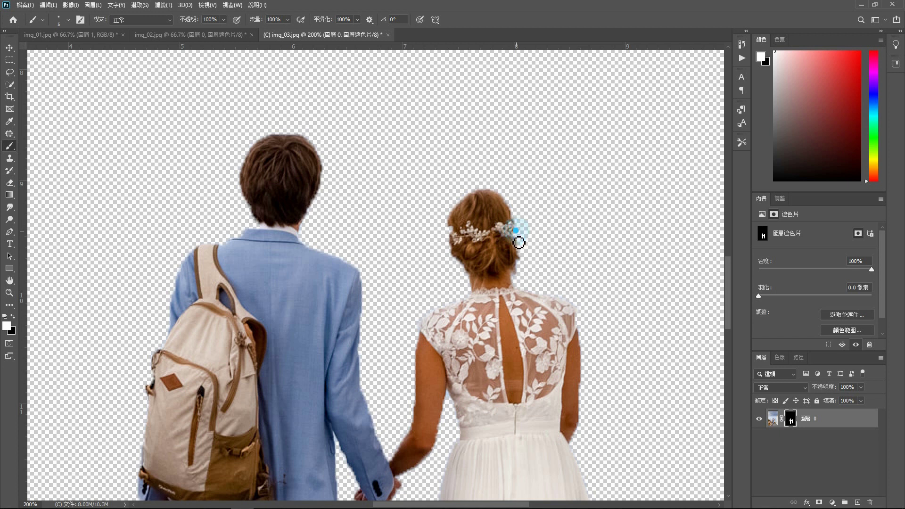
pyautogui.moveTo(455, 229); pyautogui.dragTo(457, 244)
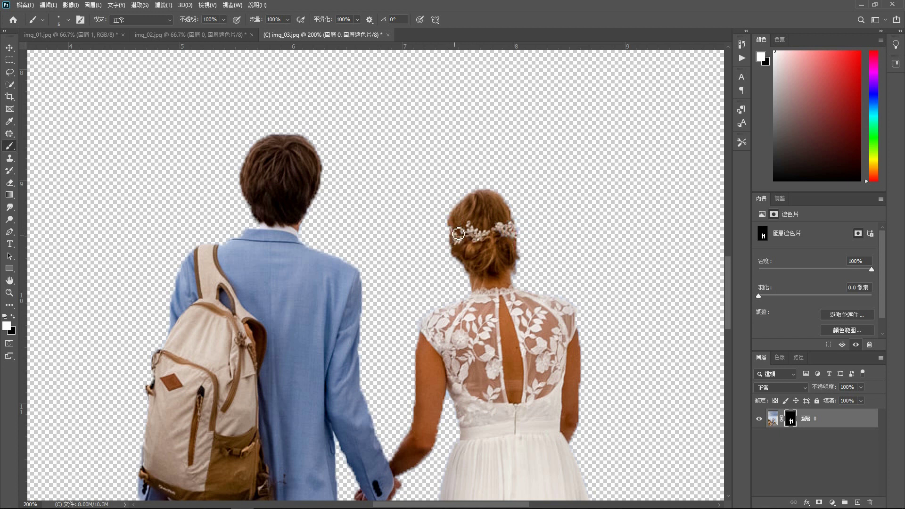
pyautogui.moveTo(514, 235); pyautogui.dragTo(517, 269)
pyautogui.moveTo(730, 294); pyautogui.dragTo(730, 350)
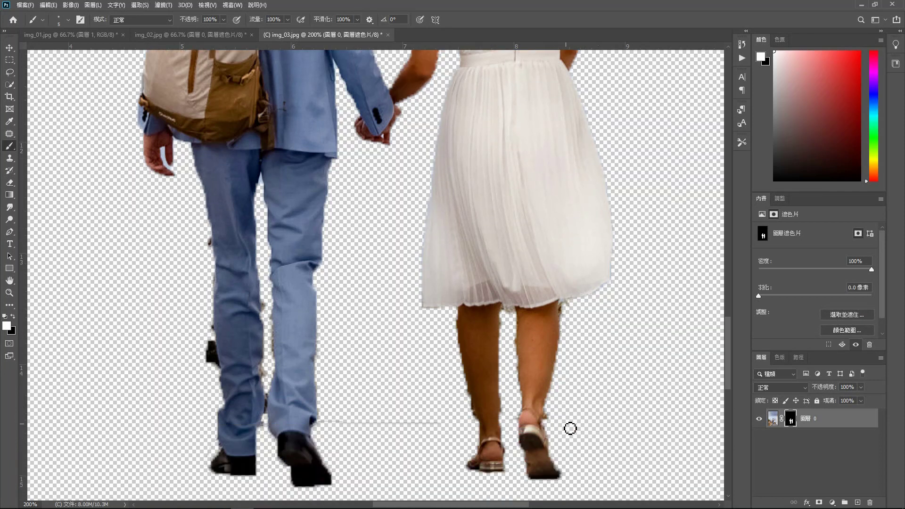
# Paint black to hide stray bits by the man's trousers, then white to restore the woman's right heel
pyautogui.click(13, 316)
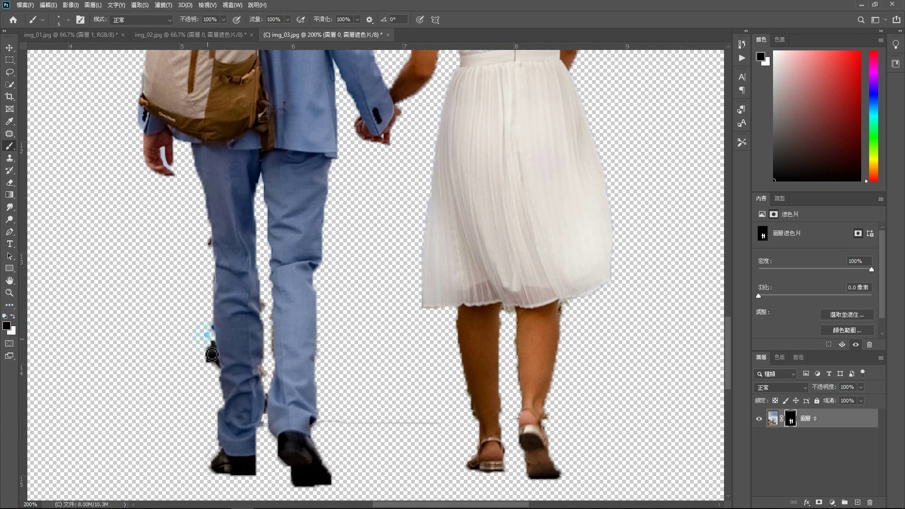
pyautogui.moveTo(211, 343); pyautogui.dragTo(213, 362)
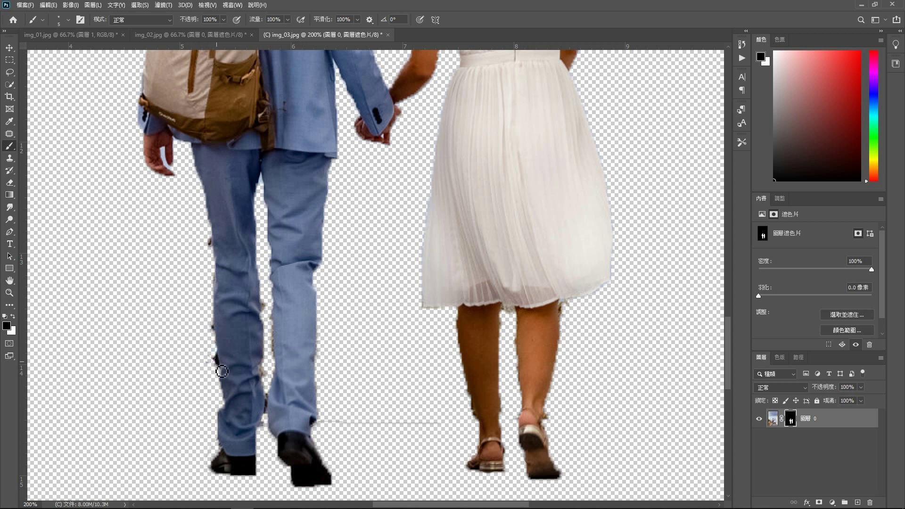
pyautogui.hotkey('ctrl', 'z')
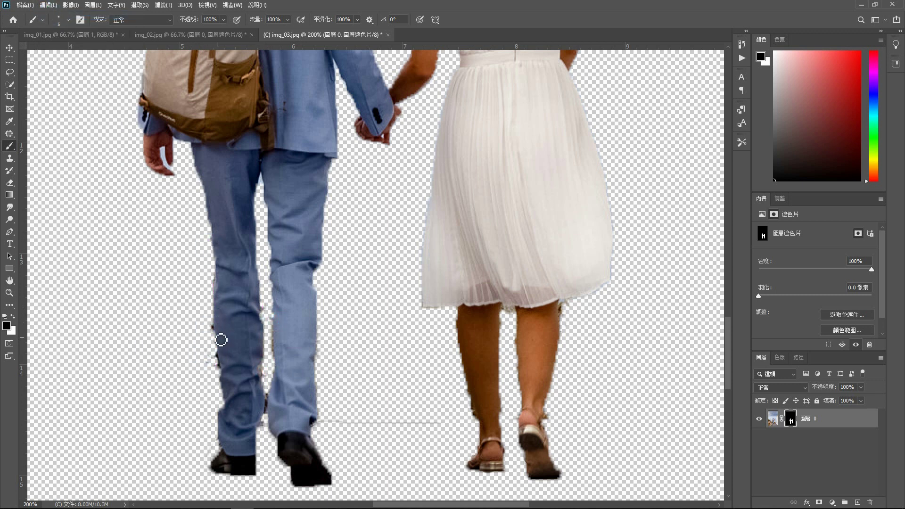
pyautogui.moveTo(268, 439); pyautogui.dragTo(267, 398)
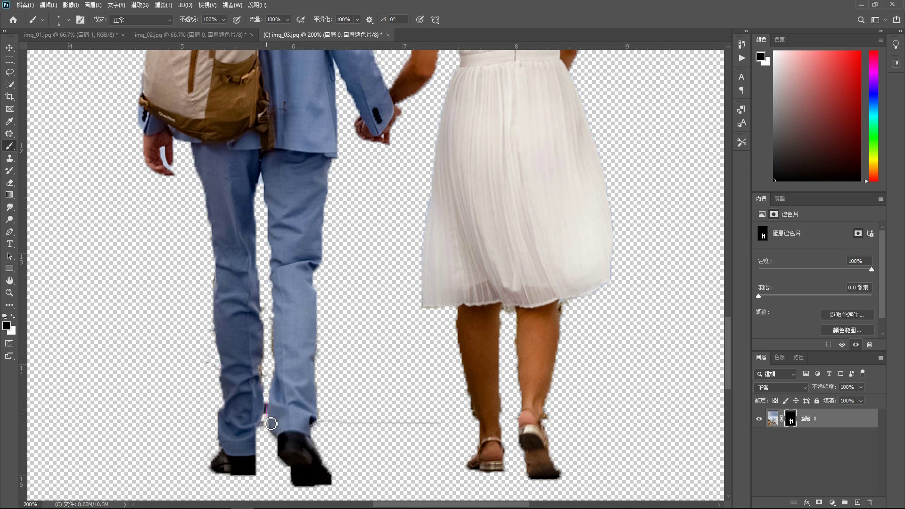
pyautogui.click(13, 316)
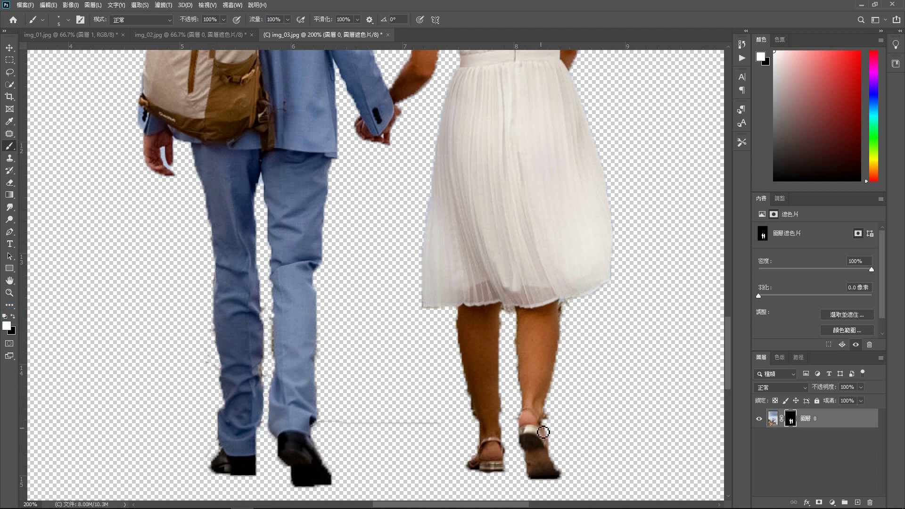
pyautogui.moveTo(560, 468); pyautogui.dragTo(547, 422)
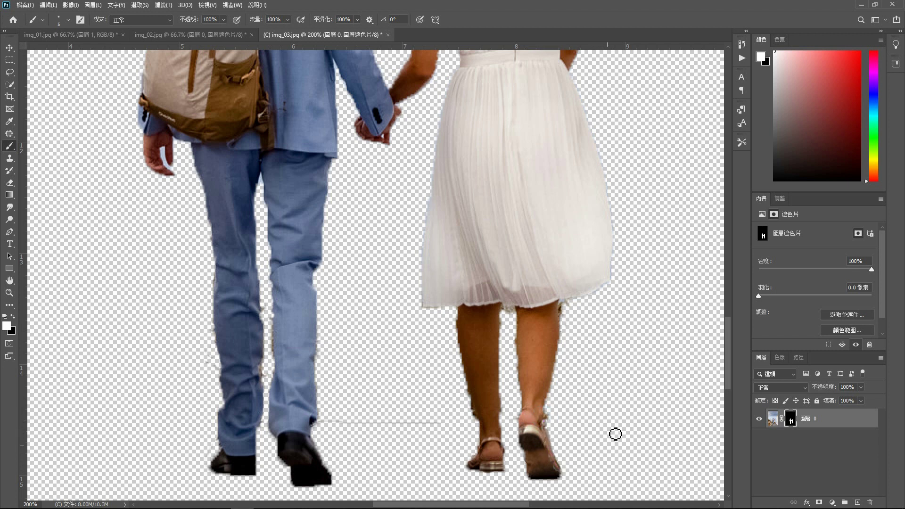
pyautogui.moveTo(728, 364); pyautogui.dragTo(736, 312)
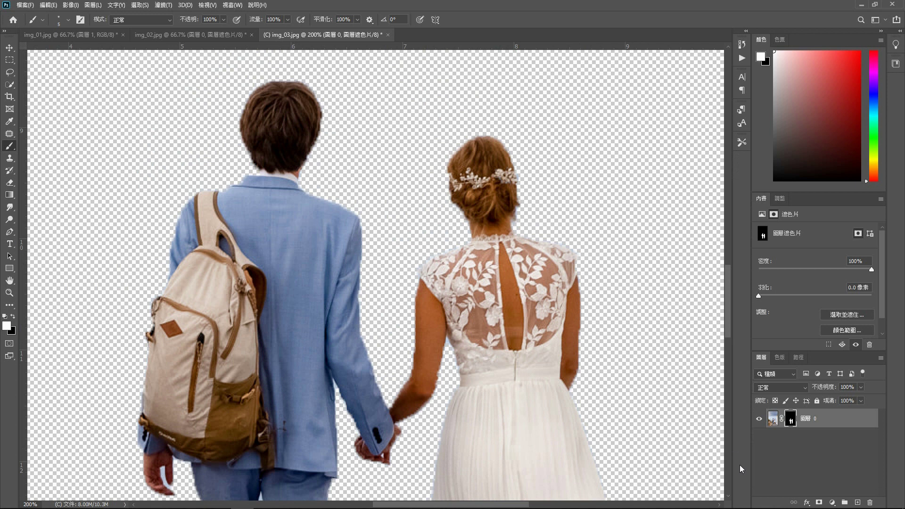
# Duplicate the couple layer into img_01.jpg with Duplicate Layer and view that document
pyautogui.click(834, 419)
pyautogui.rightClick(834, 419)
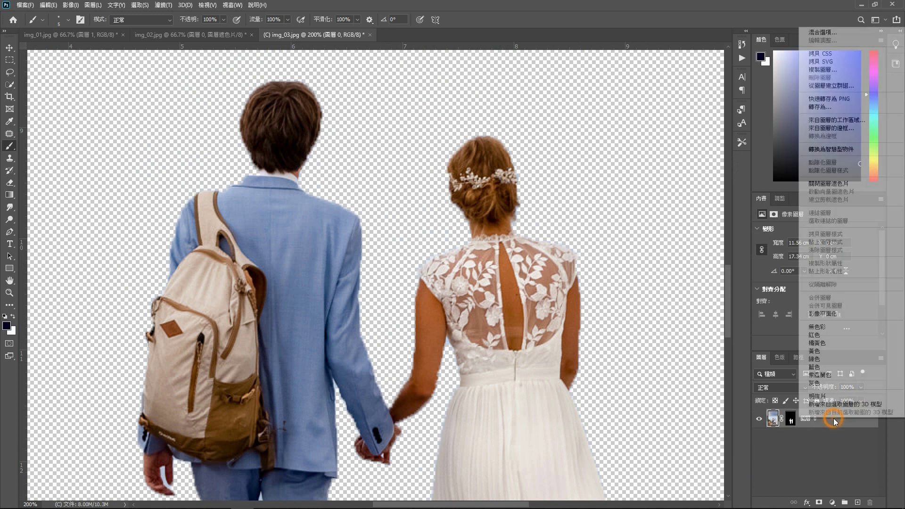
pyautogui.click(832, 69)
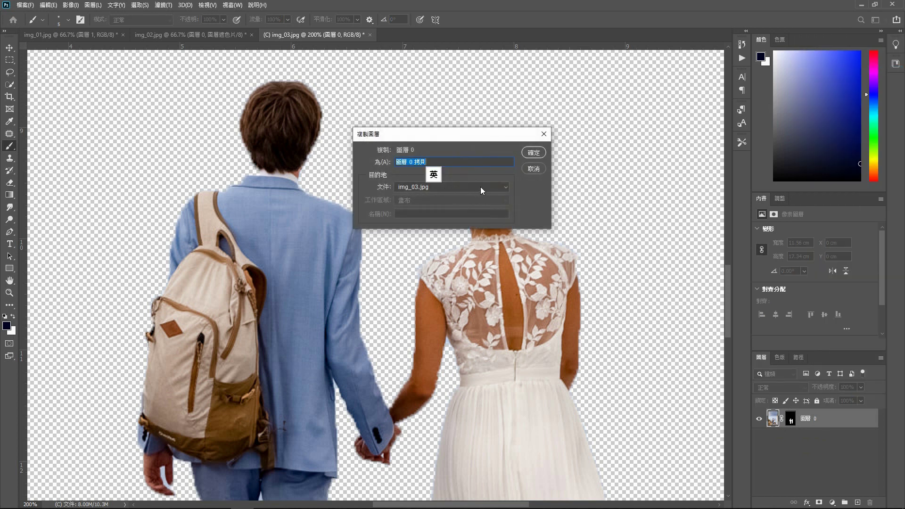
pyautogui.click(505, 188)
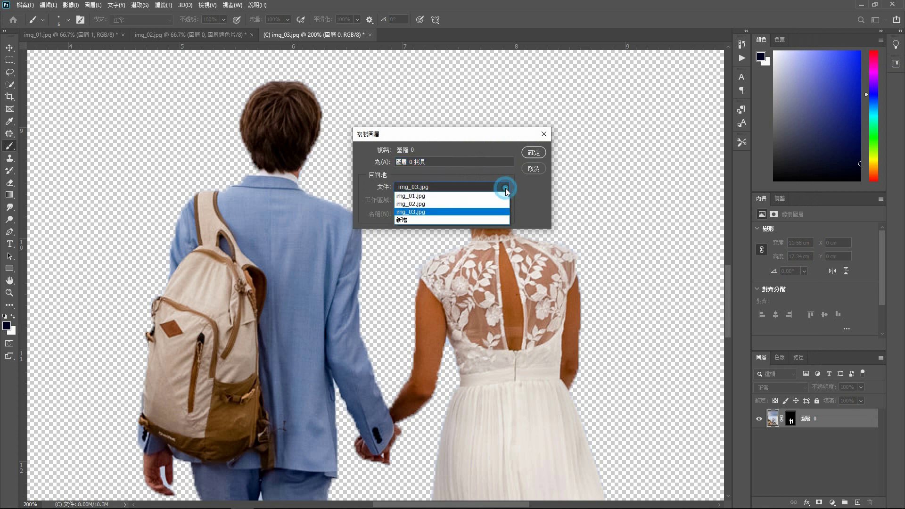
pyautogui.click(468, 199)
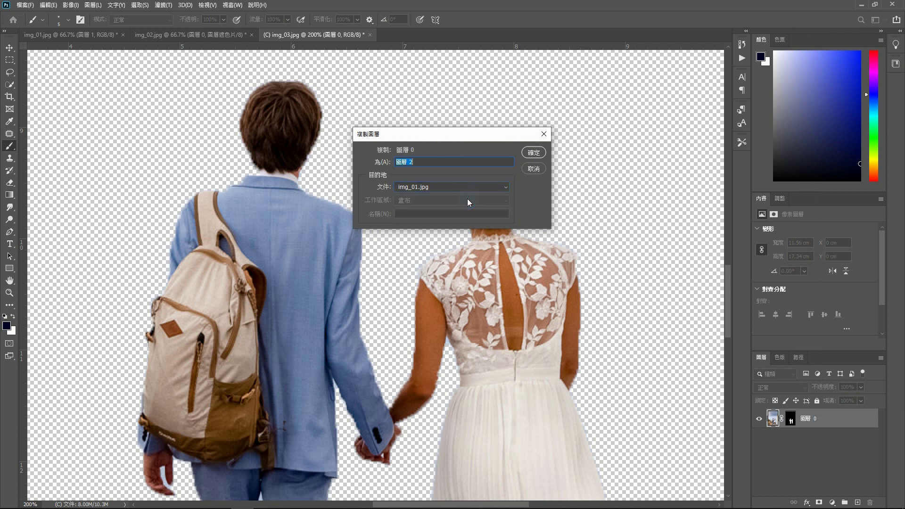
pyautogui.click(534, 153)
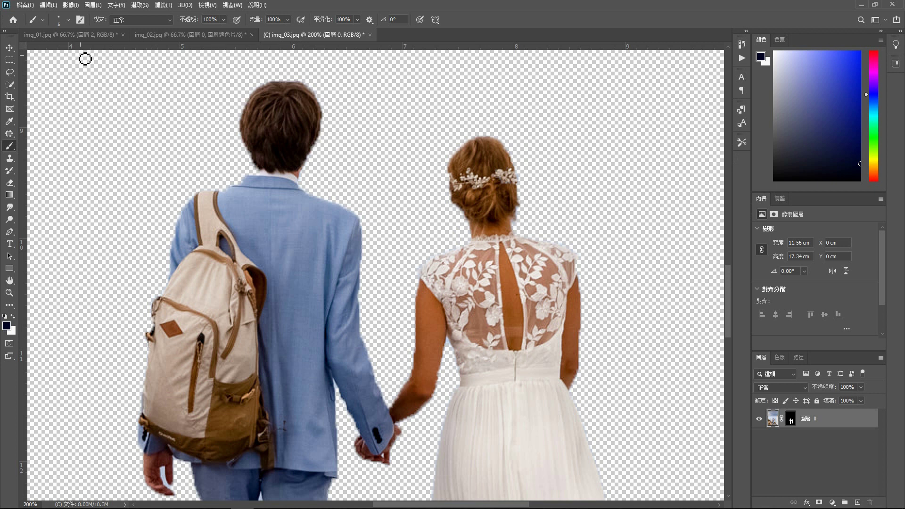
pyautogui.click(71, 35)
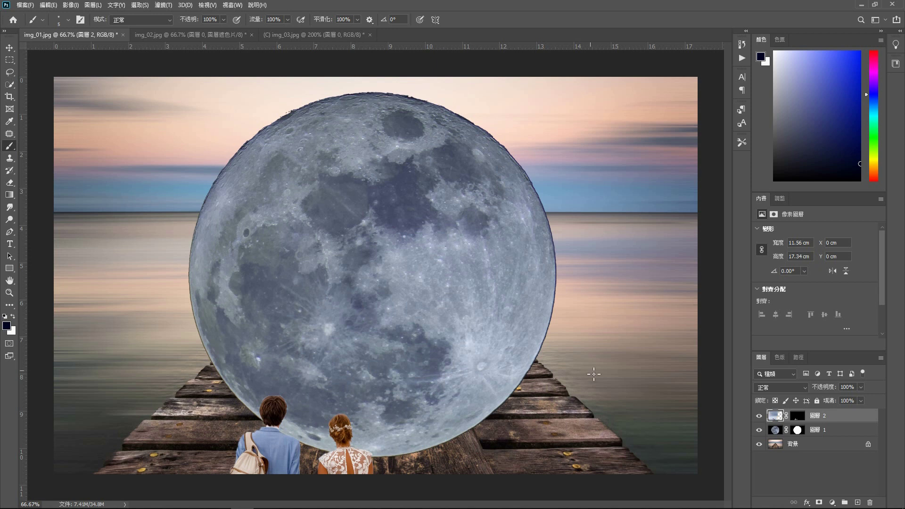
# Hide the moon layer and drag the couple up the pier toward the horizon, ready to transform
pyautogui.click(759, 429)
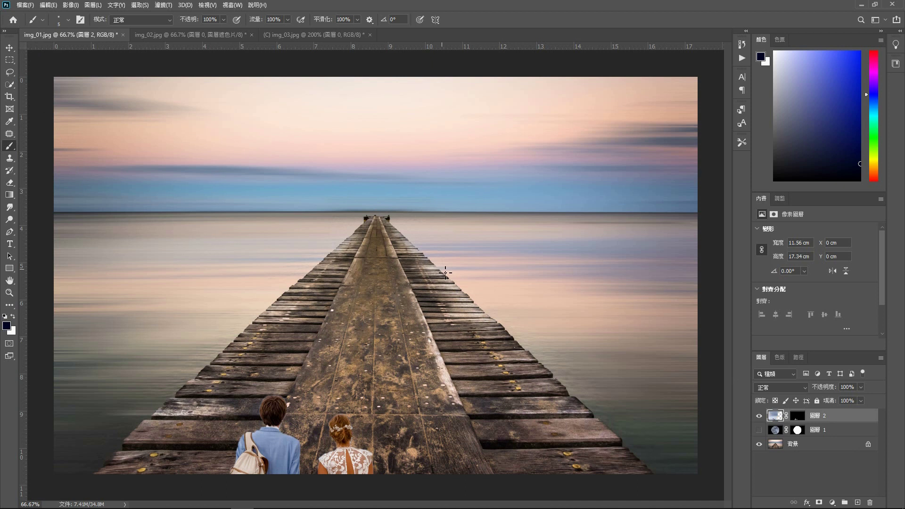
pyautogui.click(9, 48)
pyautogui.moveTo(349, 450)
pyautogui.mouseDown()
pyautogui.moveTo(368, 328)
pyautogui.moveTo(408, 208)
pyautogui.mouseUp()
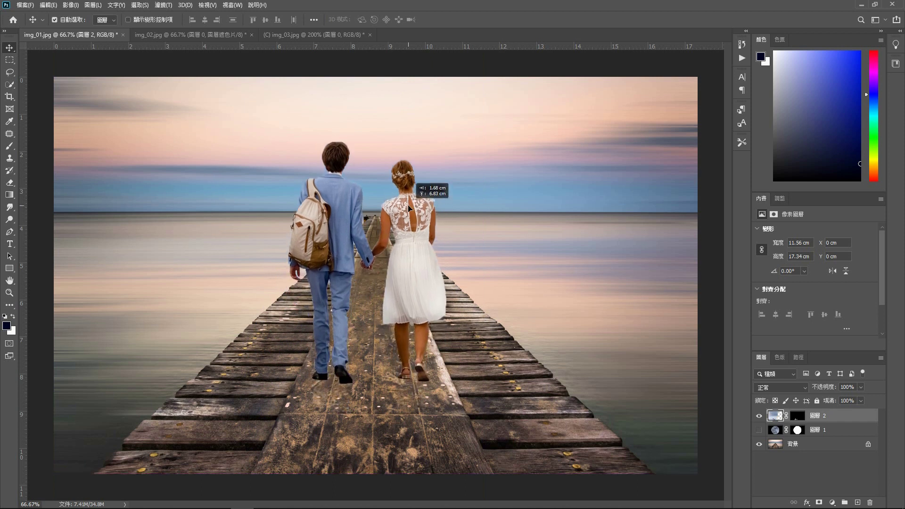
pyautogui.moveTo(408, 207); pyautogui.dragTo(408, 200)
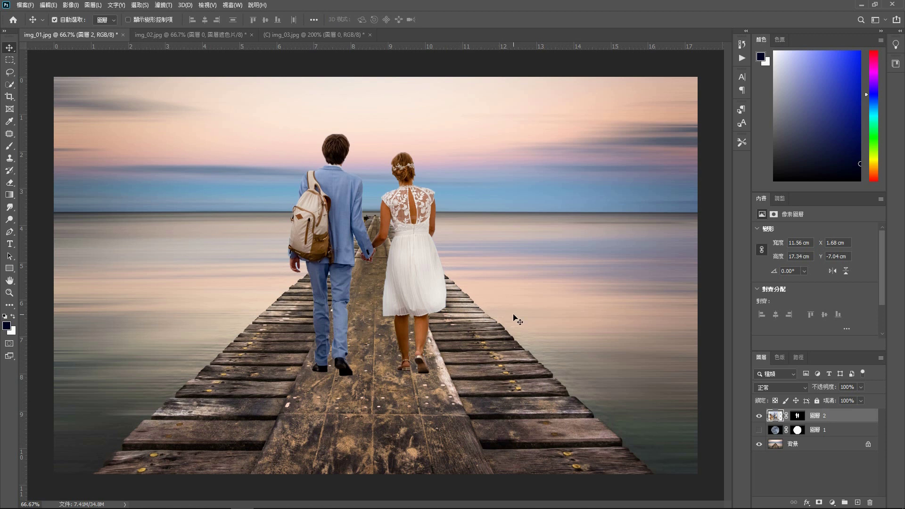
pyautogui.hotkey('ctrl', 't')
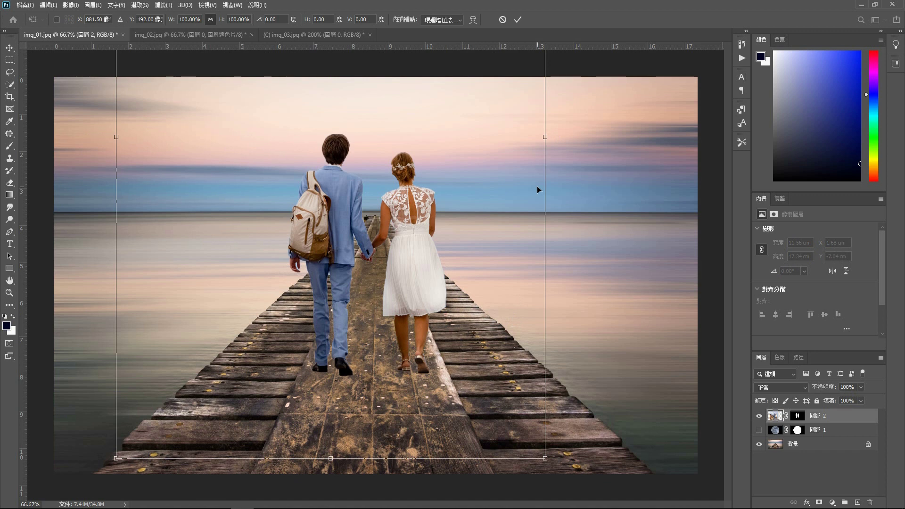
# Scale the couple to about 95% and nudge them right and down, then show and select the moon layer
pyautogui.hotkey('ctrl', '-')
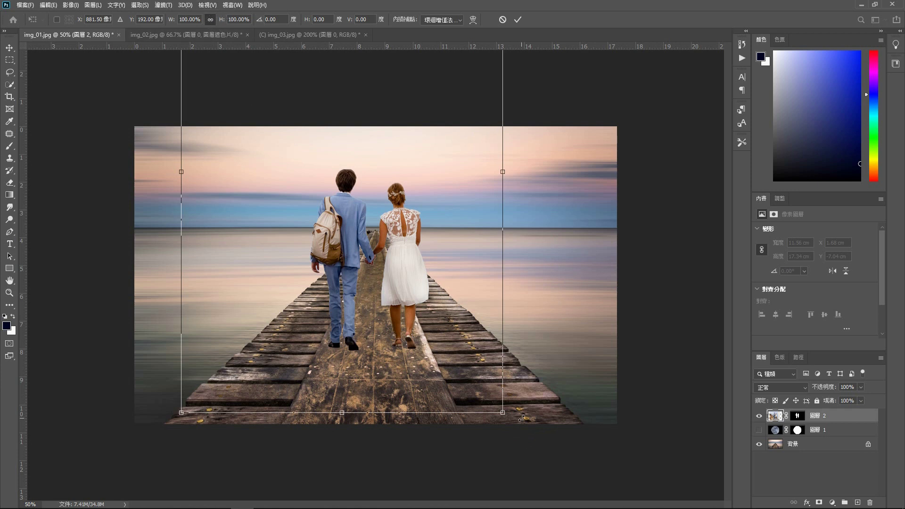
pyautogui.moveTo(503, 413); pyautogui.dragTo(488, 391)
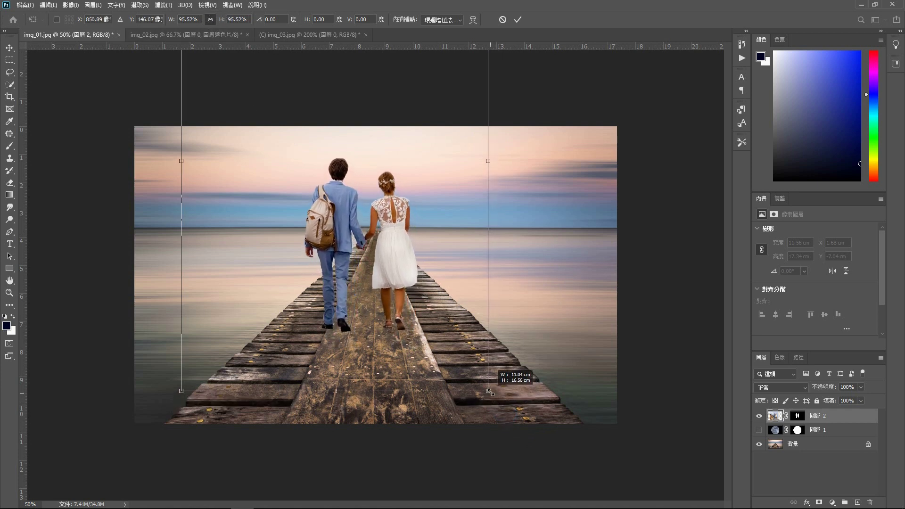
pyautogui.moveTo(416, 286)
pyautogui.mouseDown()
pyautogui.moveTo(422, 293)
pyautogui.moveTo(408, 280)
pyautogui.mouseUp()
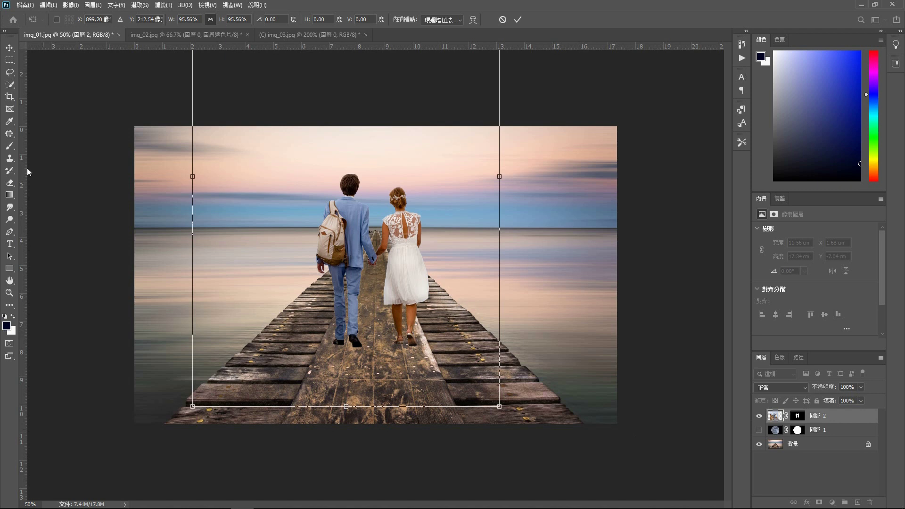
pyautogui.click(517, 19)
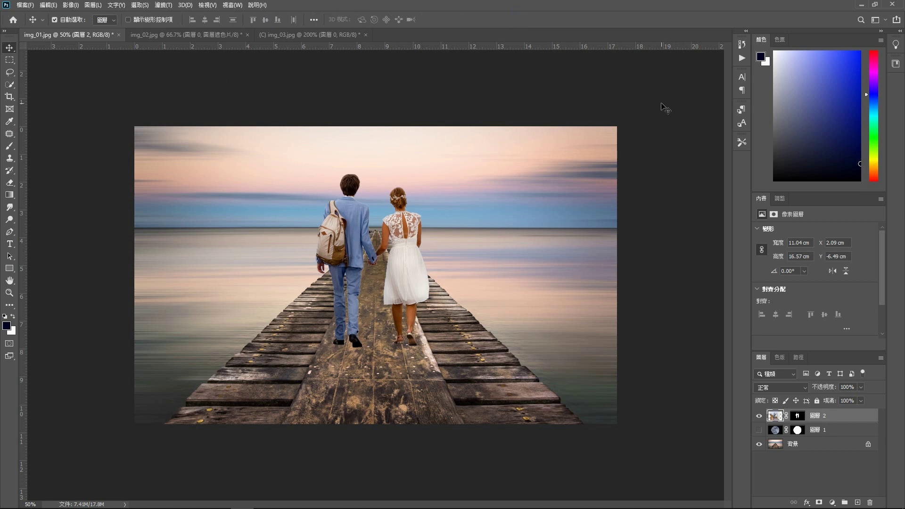
pyautogui.click(758, 429)
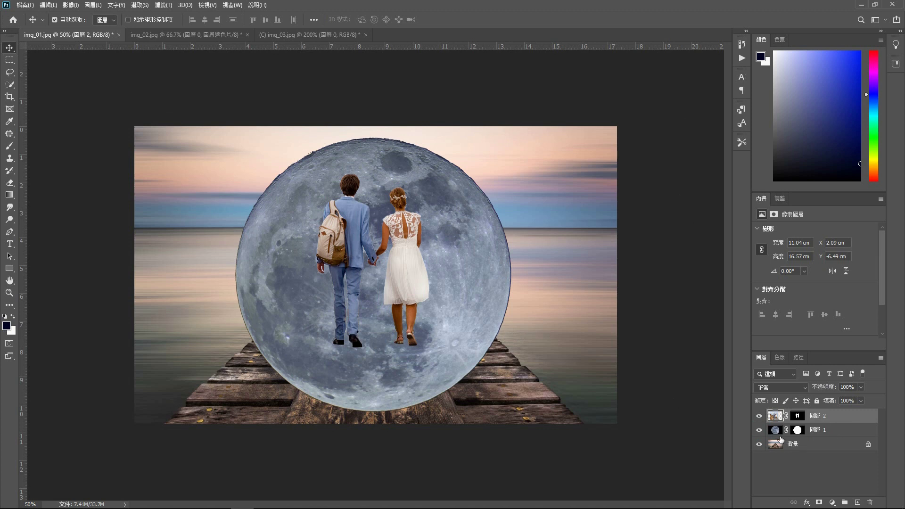
pyautogui.click(777, 430)
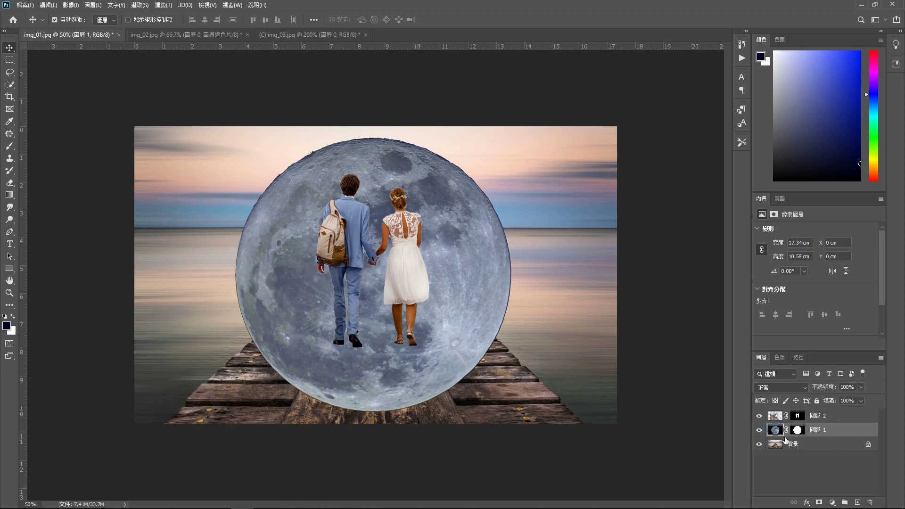
# Scale the moon to 68.76% and lower it to rest on the pier behind the couple
pyautogui.hotkey('ctrl', 't')
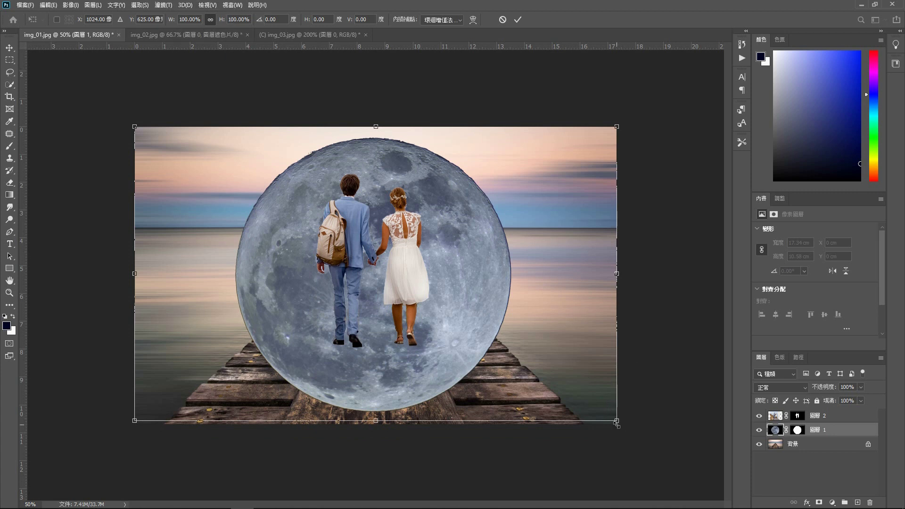
pyautogui.moveTo(616, 423); pyautogui.dragTo(467, 329)
pyautogui.moveTo(245, 280)
pyautogui.mouseDown()
pyautogui.moveTo(297, 289)
pyautogui.moveTo(321, 284)
pyautogui.mouseUp()
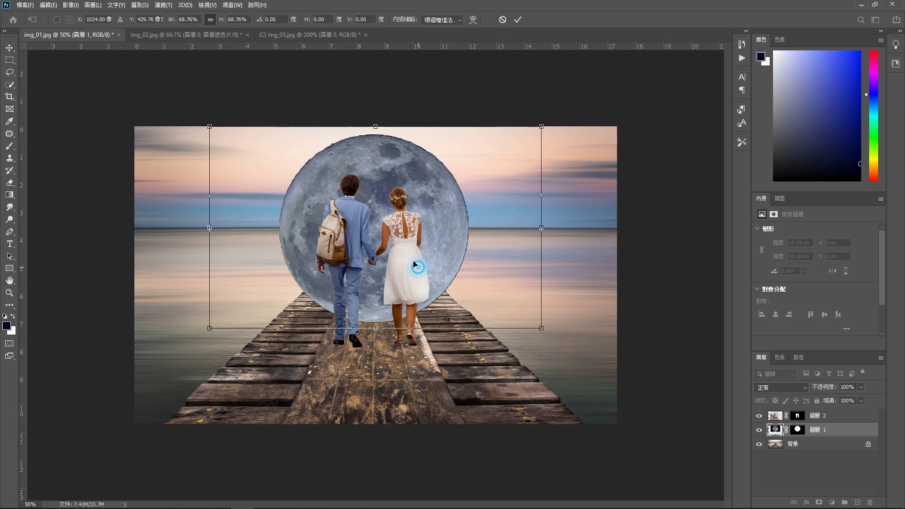
pyautogui.moveTo(414, 263); pyautogui.dragTo(420, 268)
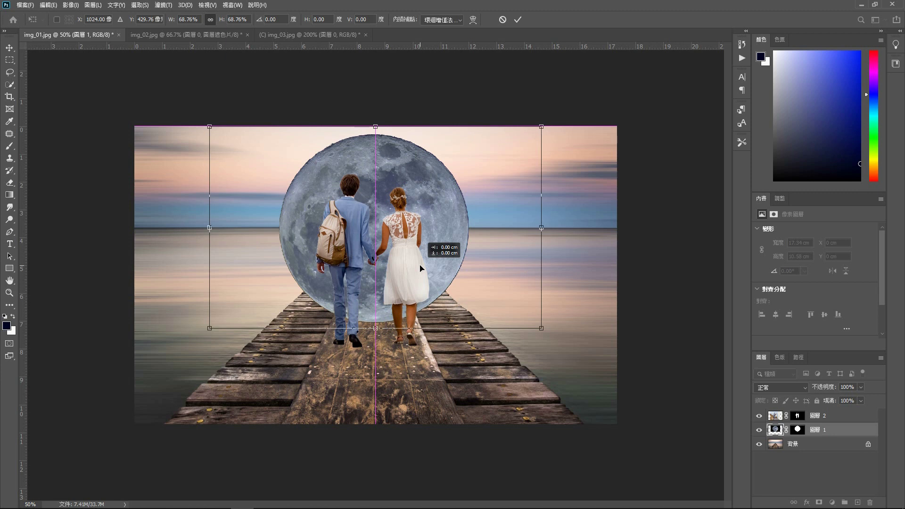
pyautogui.moveTo(420, 259); pyautogui.dragTo(417, 234)
pyautogui.moveTo(418, 233); pyautogui.dragTo(417, 233)
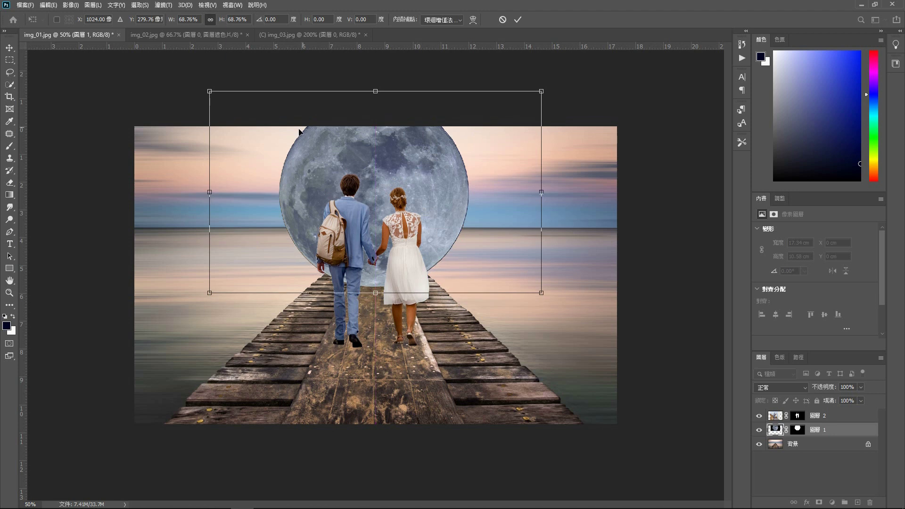
pyautogui.moveTo(422, 183); pyautogui.dragTo(424, 248)
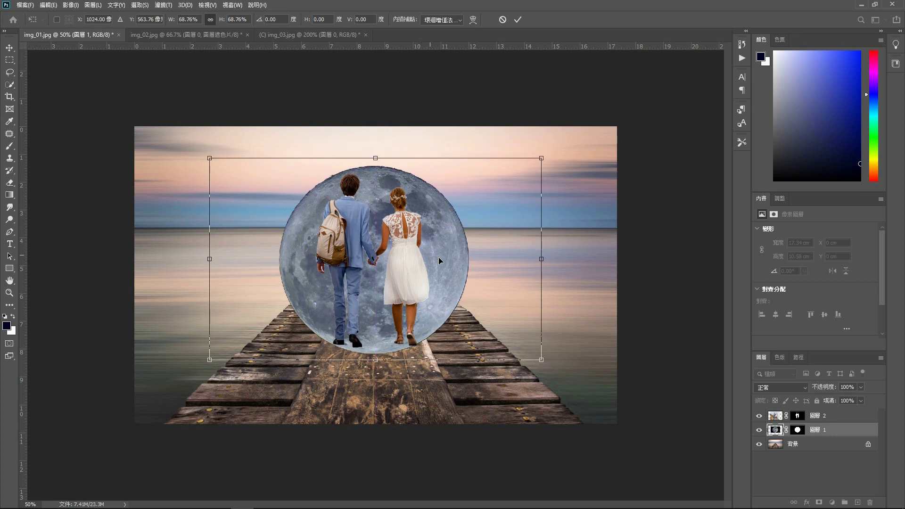
pyautogui.click(516, 21)
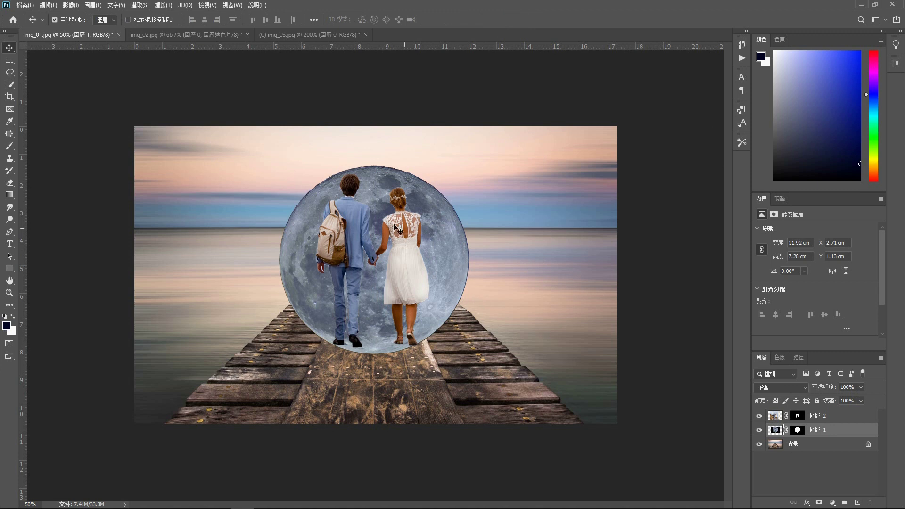
# Enlarge the canvas to 1400 pixels tall, anchored at bottom centre, giving 2048 × 1400
pyautogui.click(71, 5)
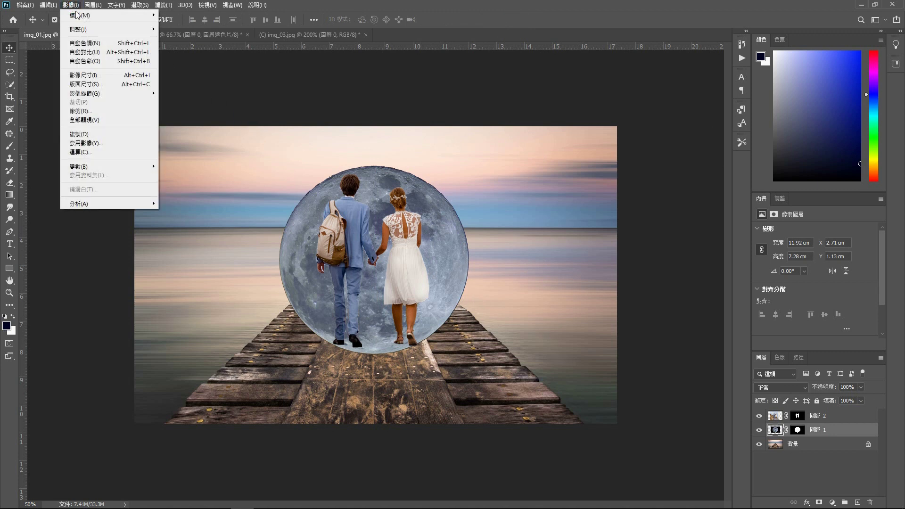
pyautogui.click(103, 87)
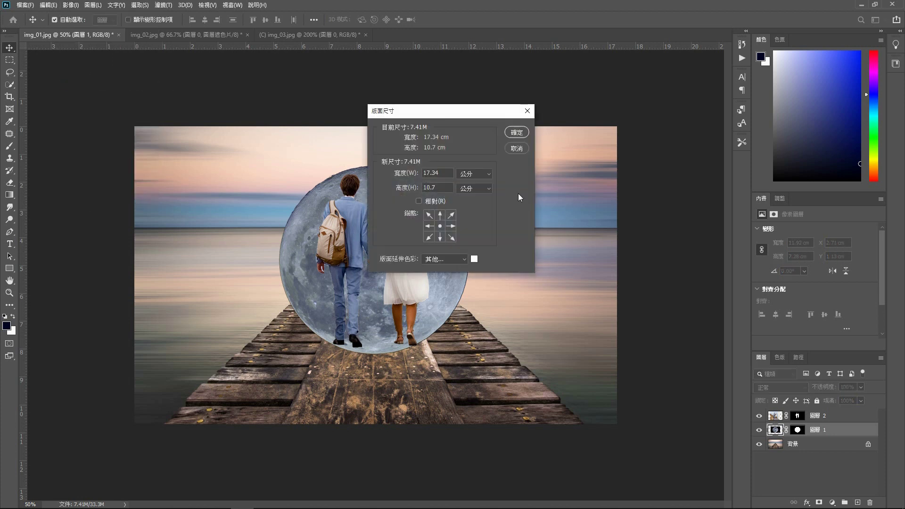
pyautogui.click(485, 188)
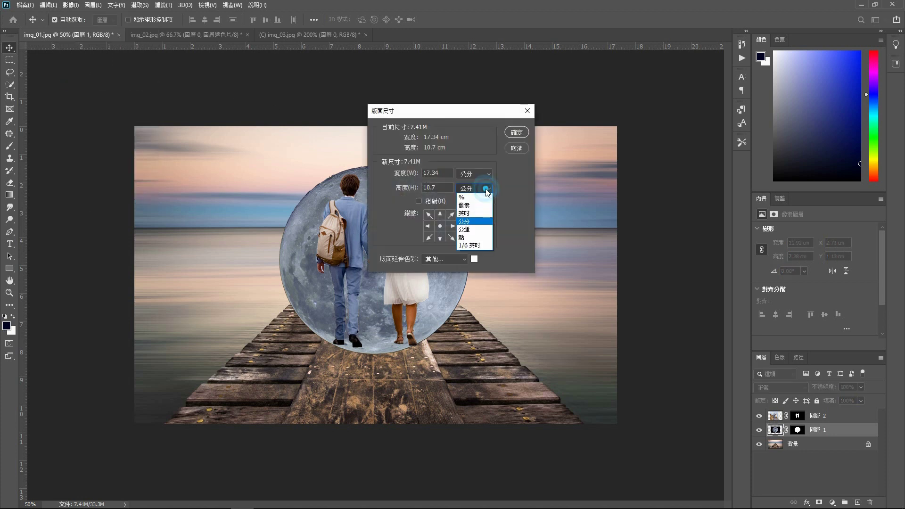
pyautogui.click(476, 206)
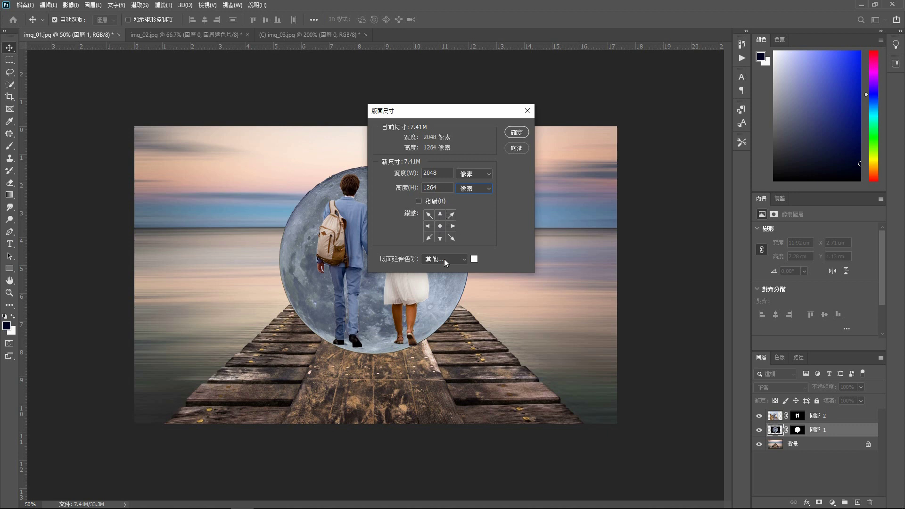
pyautogui.click(440, 241)
pyautogui.doubleClick(436, 188)
pyautogui.write('1400')
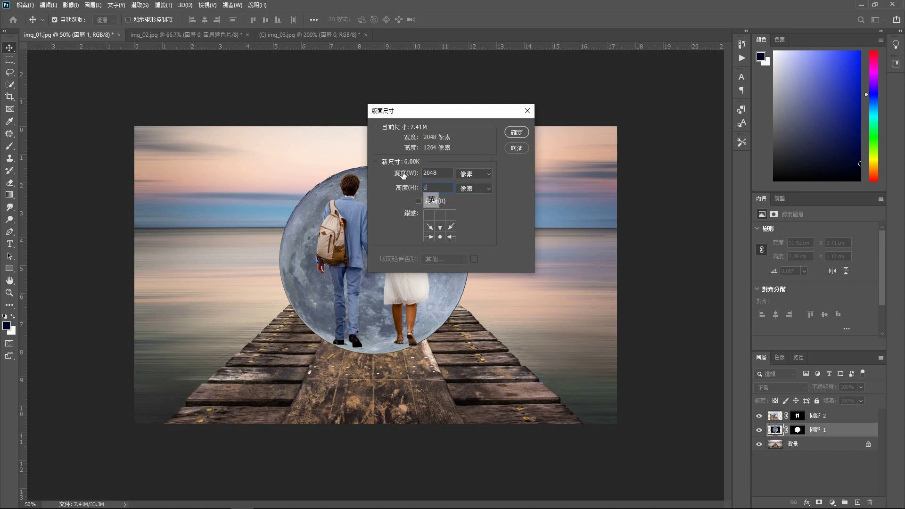
pyautogui.click(516, 132)
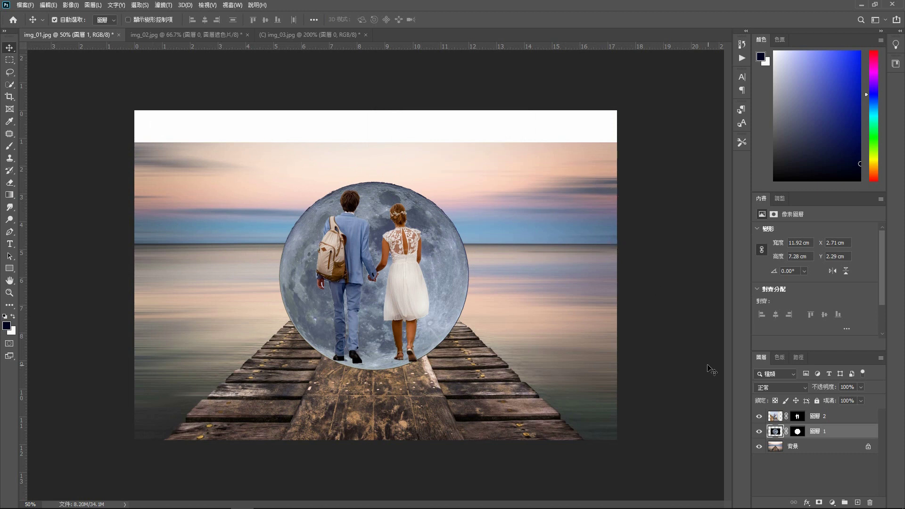
# On the Background layer, marquee-select the sky strip down to the horizon
pyautogui.click(776, 448)
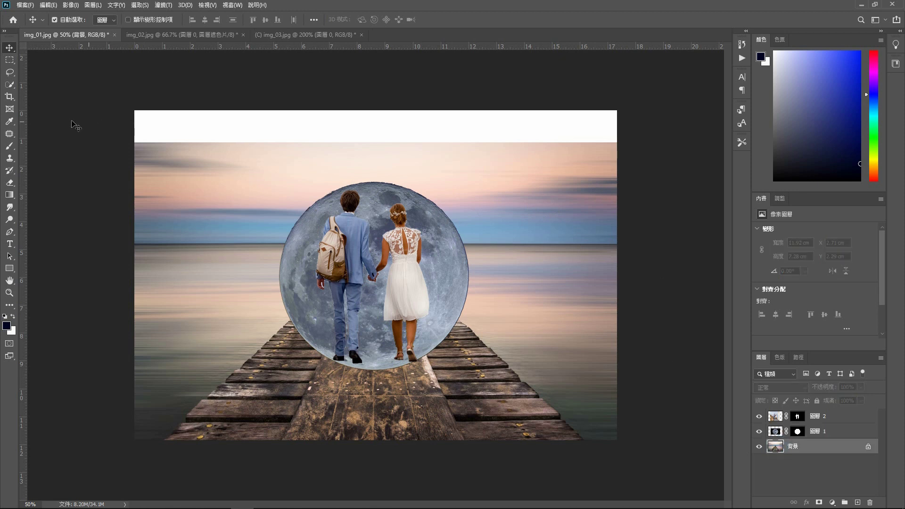
pyautogui.click(12, 65)
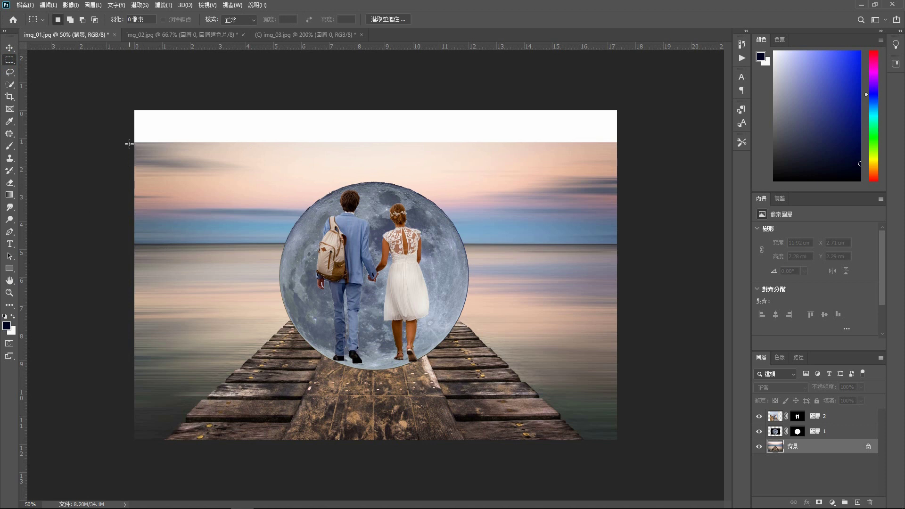
pyautogui.moveTo(129, 144)
pyautogui.mouseDown()
pyautogui.moveTo(650, 229)
pyautogui.moveTo(659, 239)
pyautogui.mouseUp()
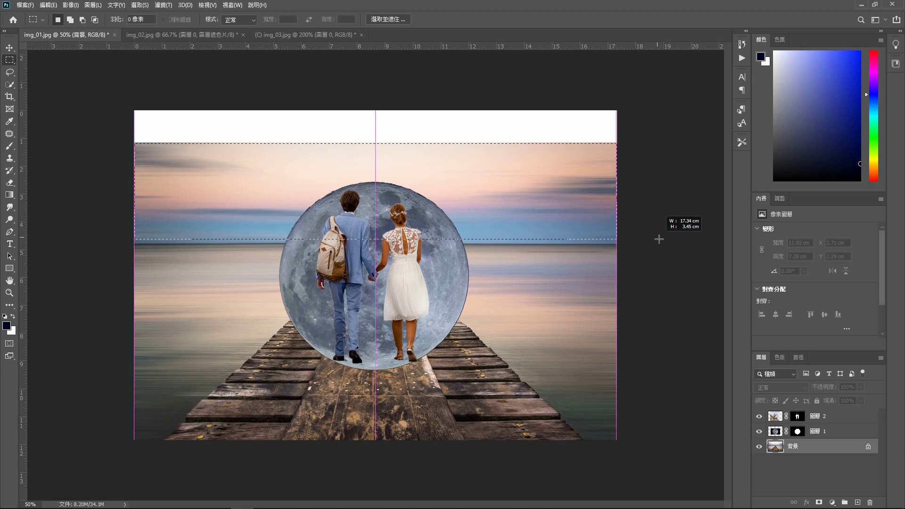
pyautogui.moveTo(659, 239); pyautogui.dragTo(659, 240)
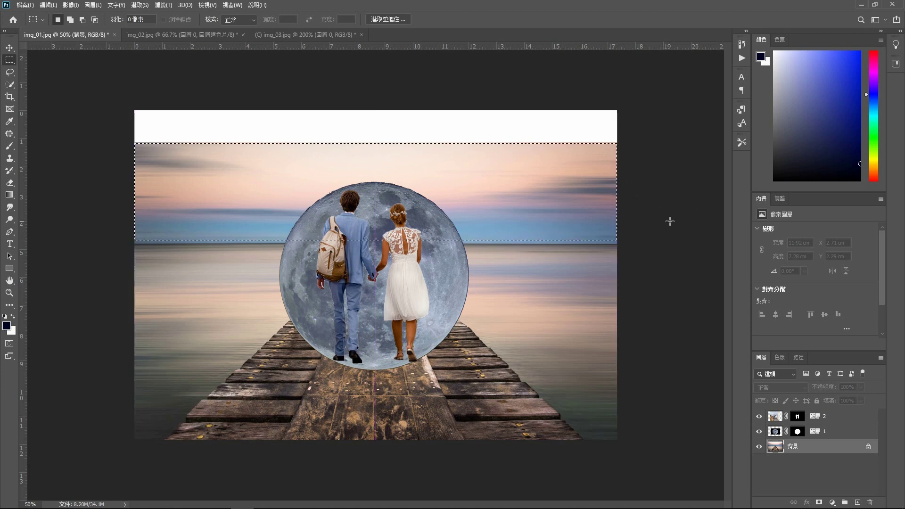
# Stretch the selected sky up to the canvas top, commit, and deselect
pyautogui.hotkey('ctrl', 't')
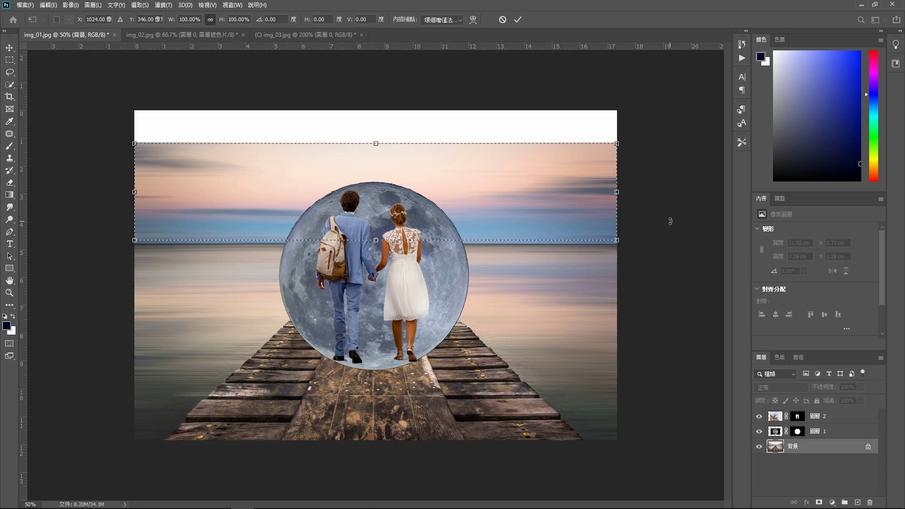
pyautogui.moveTo(376, 143); pyautogui.dragTo(381, 124)
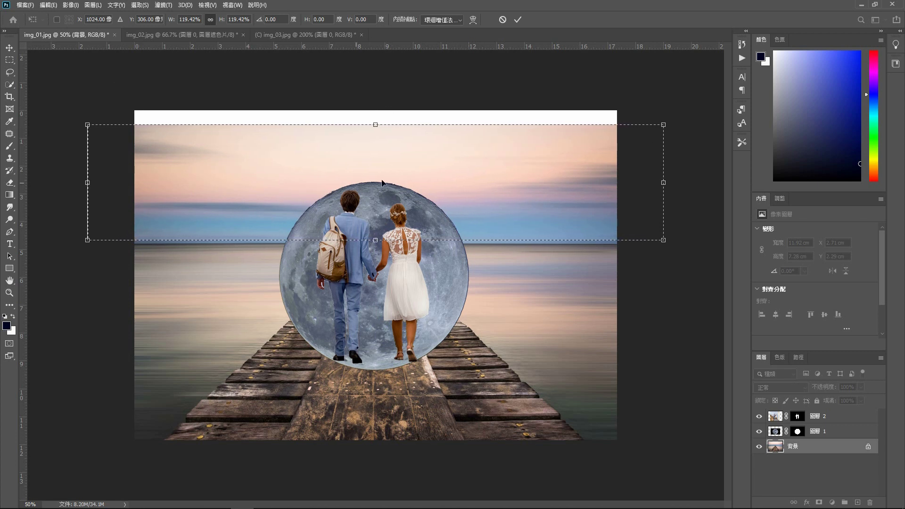
pyautogui.click(53, 6)
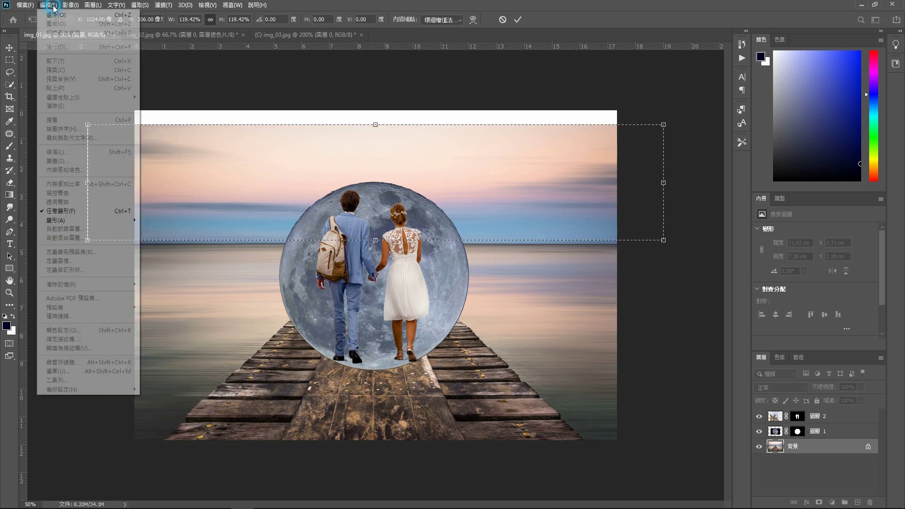
pyautogui.click(56, 15)
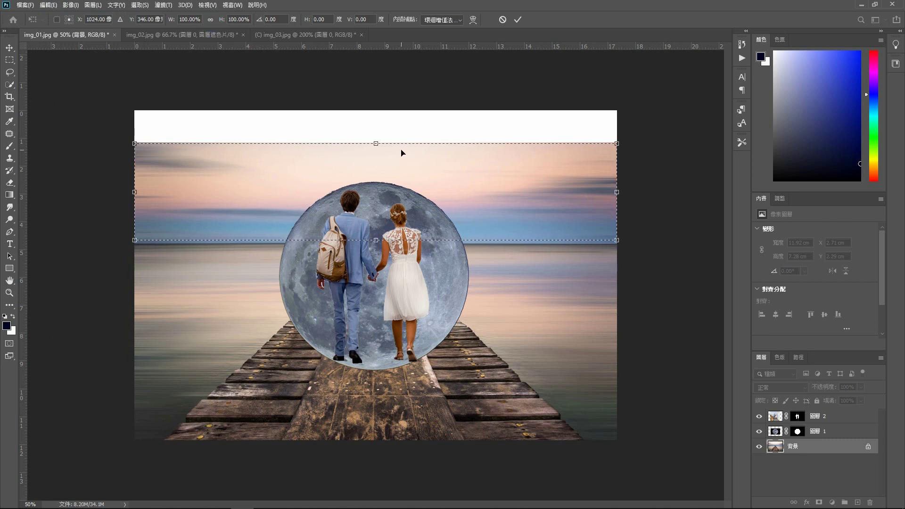
pyautogui.click(375, 143)
pyautogui.moveTo(376, 143); pyautogui.dragTo(376, 110)
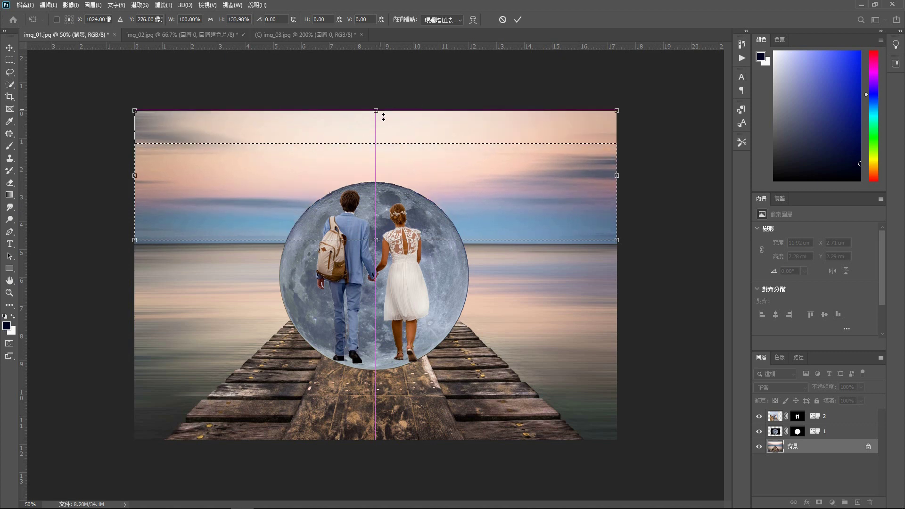
pyautogui.doubleClick(438, 149)
pyautogui.hotkey('ctrl', 'd')
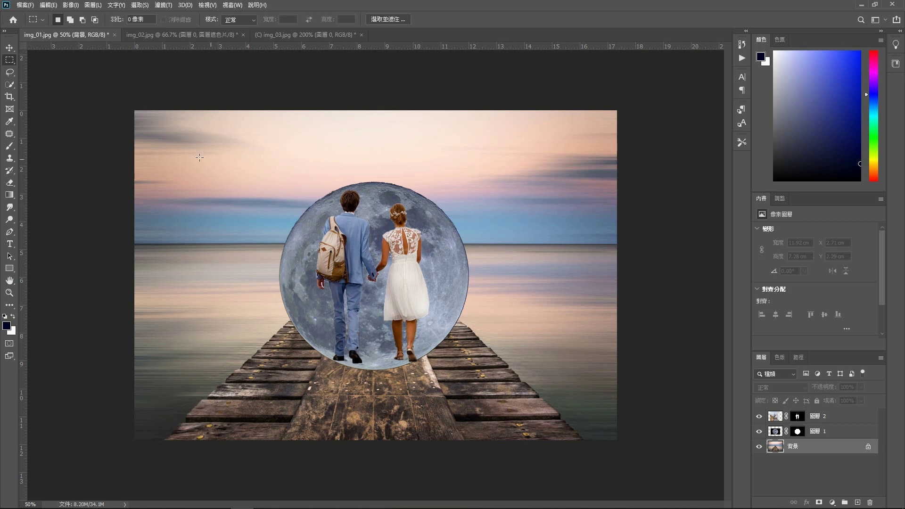
# Crop using the 2:3 (4:6) ratio swapped to 3:2 landscape, framing moon, couple and pier
pyautogui.click(9, 96)
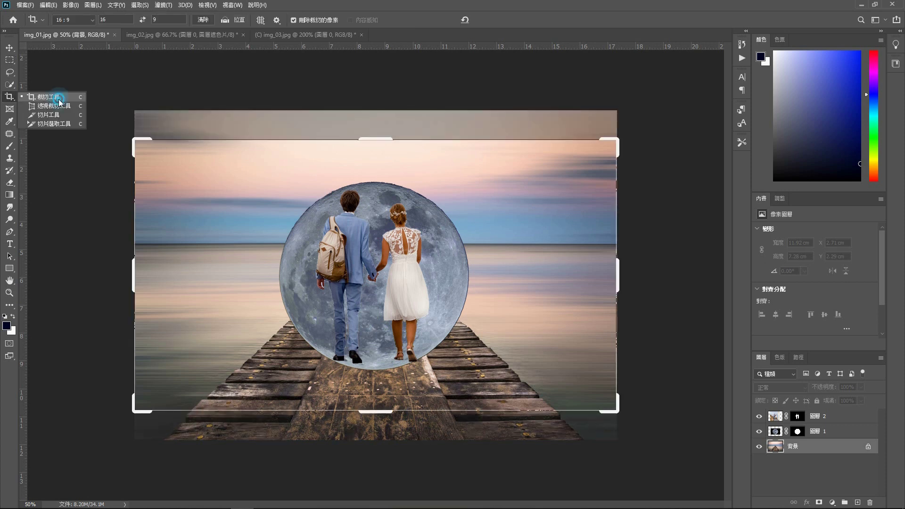
pyautogui.click(49, 97)
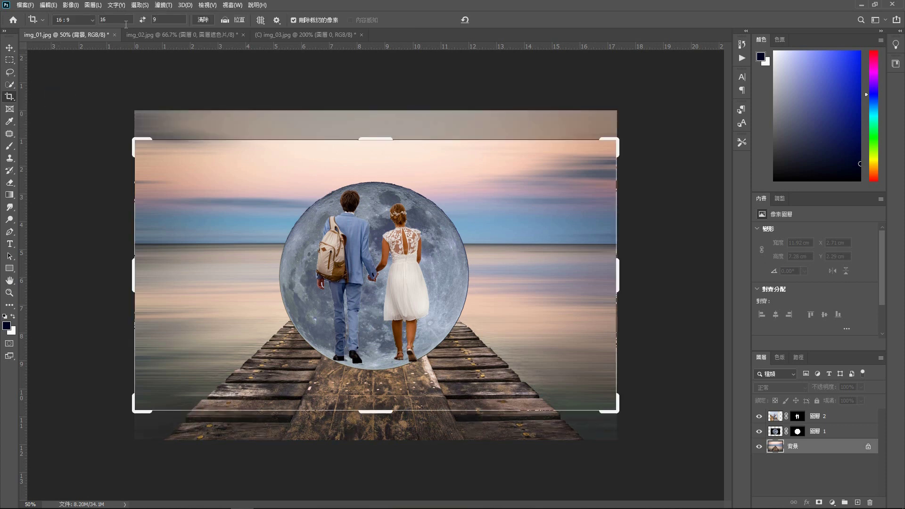
pyautogui.click(95, 22)
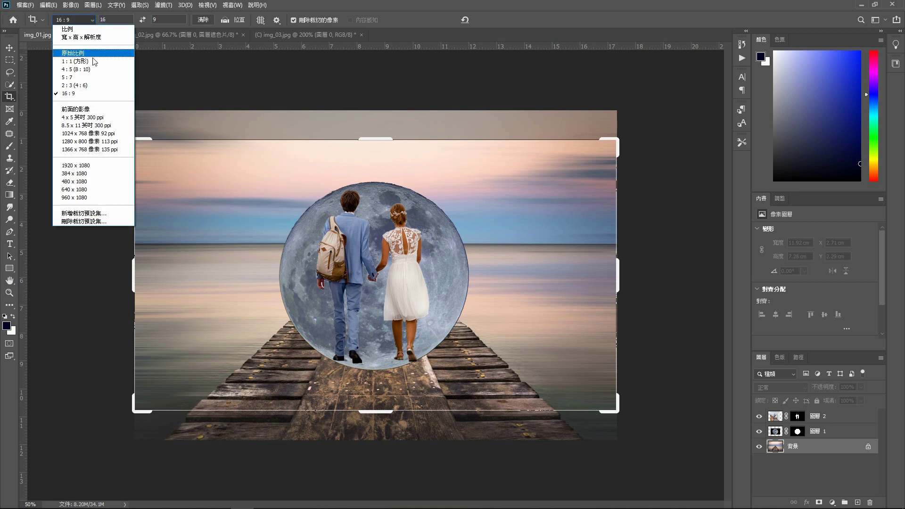
pyautogui.click(94, 85)
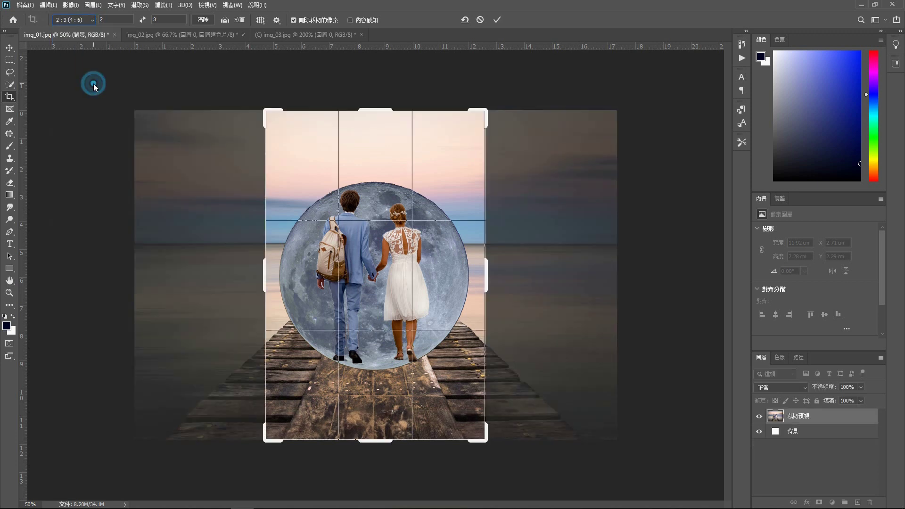
pyautogui.click(142, 20)
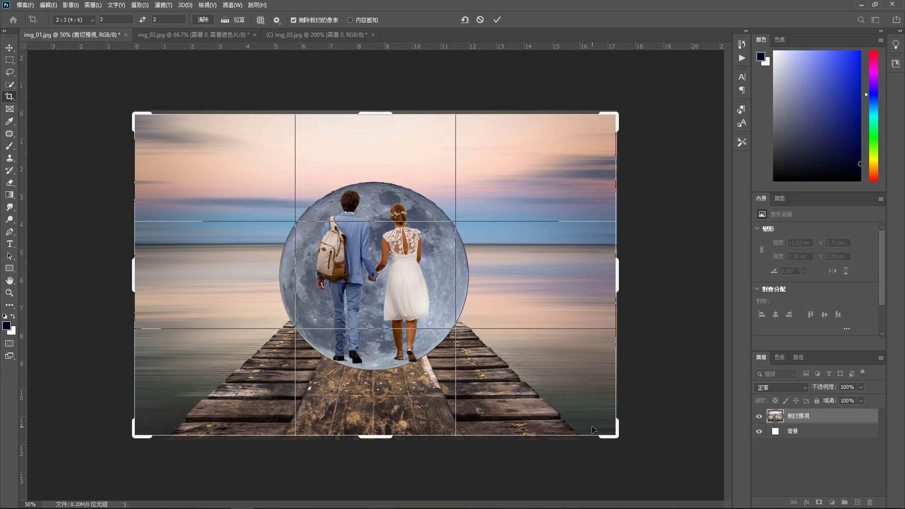
pyautogui.moveTo(528, 276); pyautogui.dragTo(527, 281)
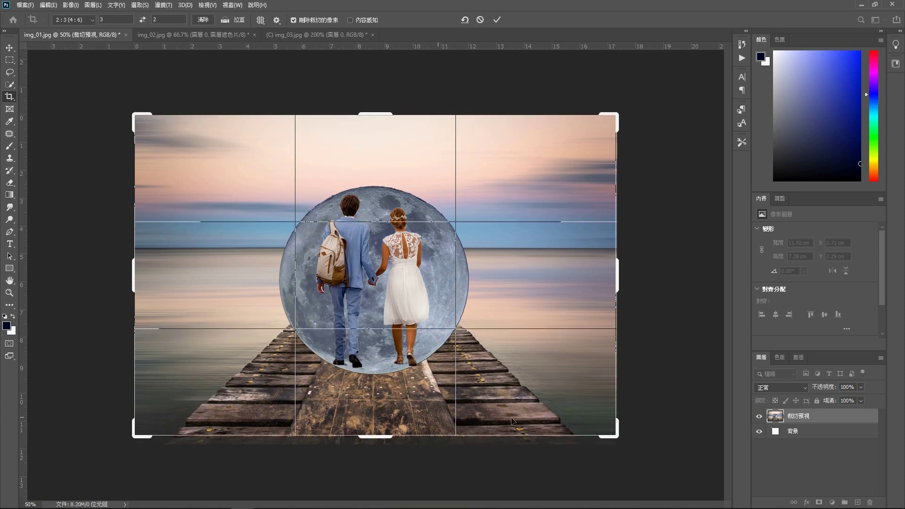
pyautogui.doubleClick(522, 296)
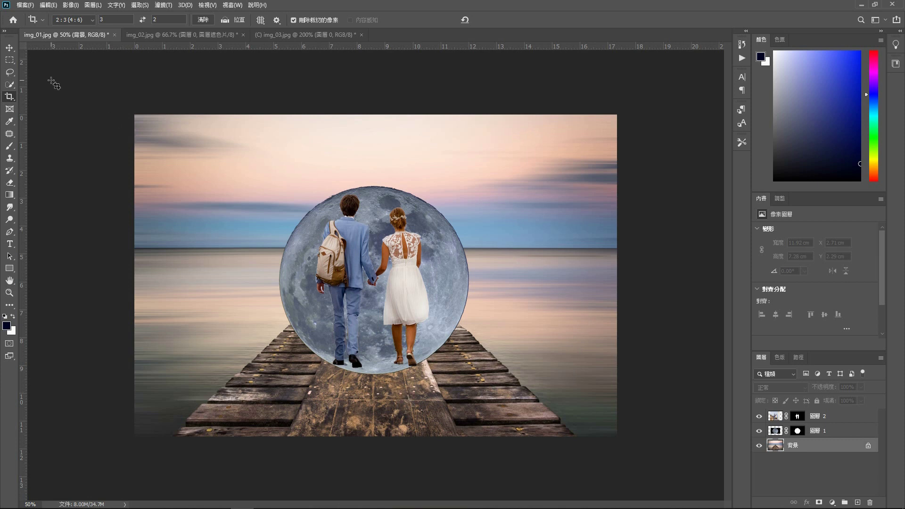
# Select the moon layer (圖層 1) and raise it higher above the horizon
pyautogui.click(10, 48)
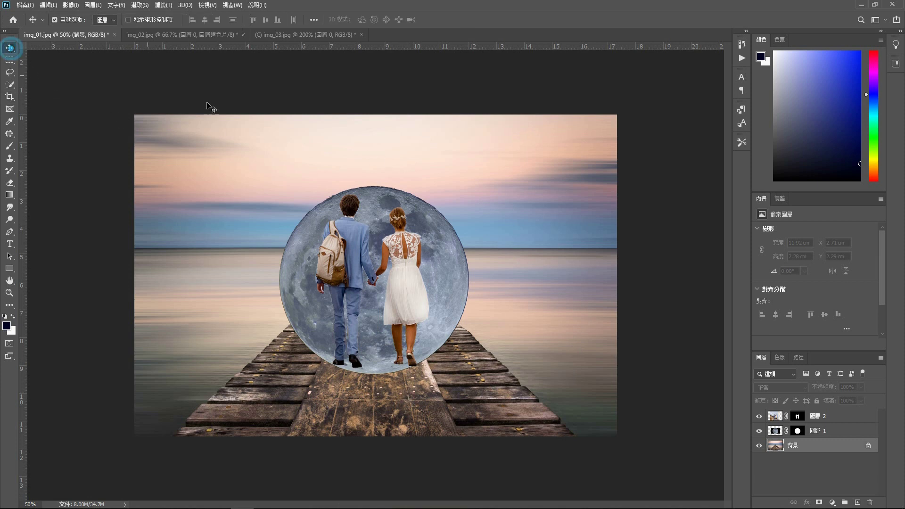
pyautogui.click(774, 430)
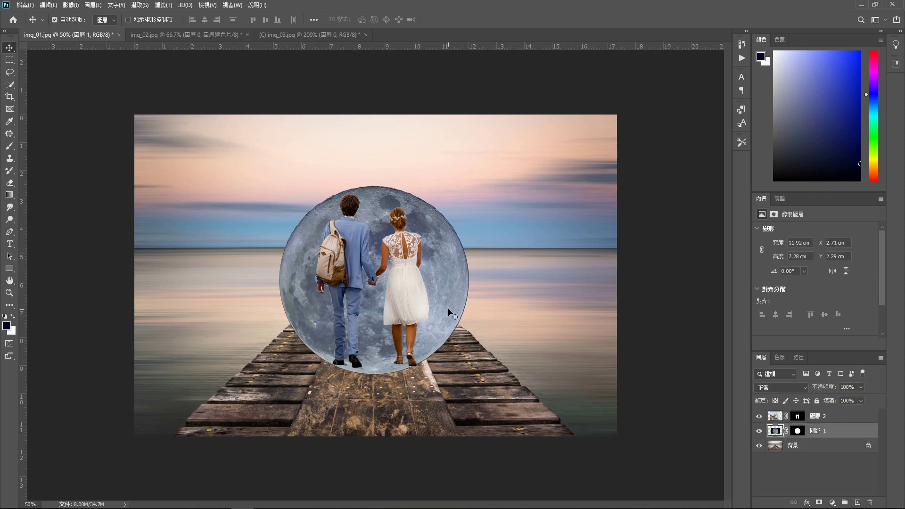
pyautogui.moveTo(465, 326); pyautogui.dragTo(447, 248)
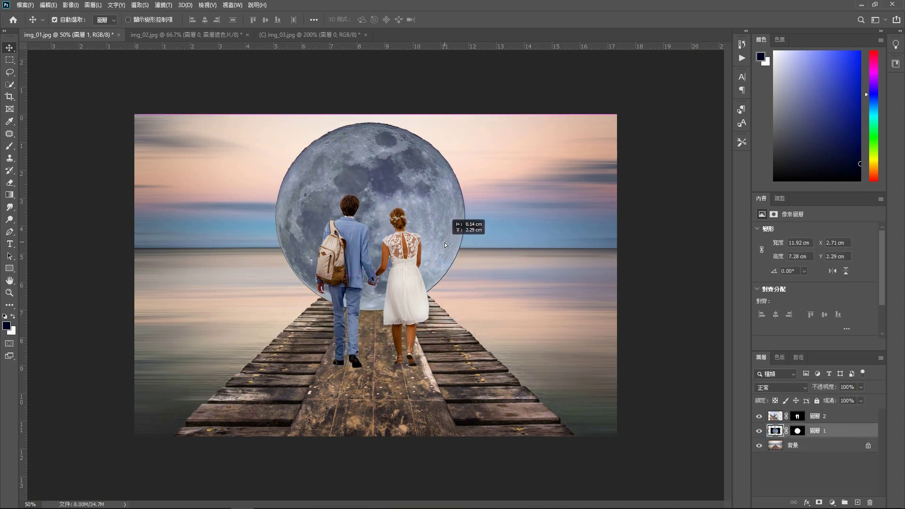
pyautogui.moveTo(445, 245); pyautogui.dragTo(448, 246)
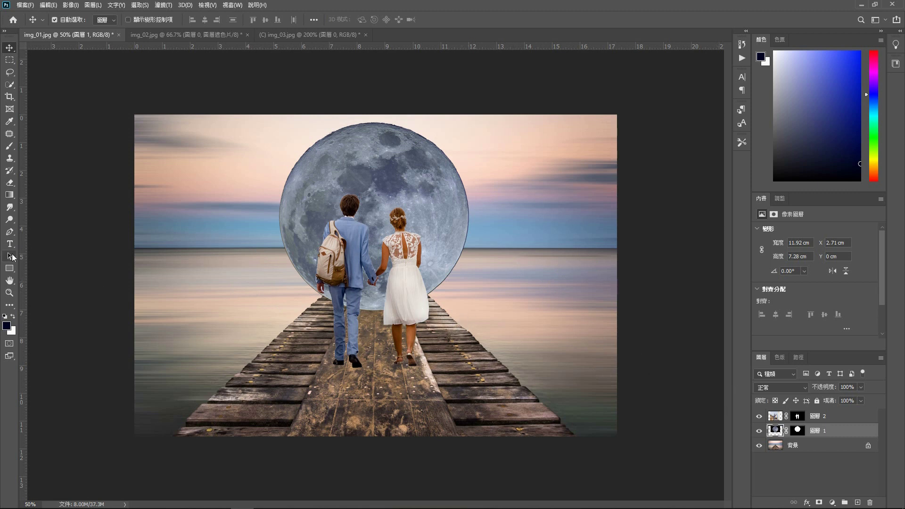
# Set up the Brush tool with size 200 and 0% hardness
pyautogui.click(8, 148)
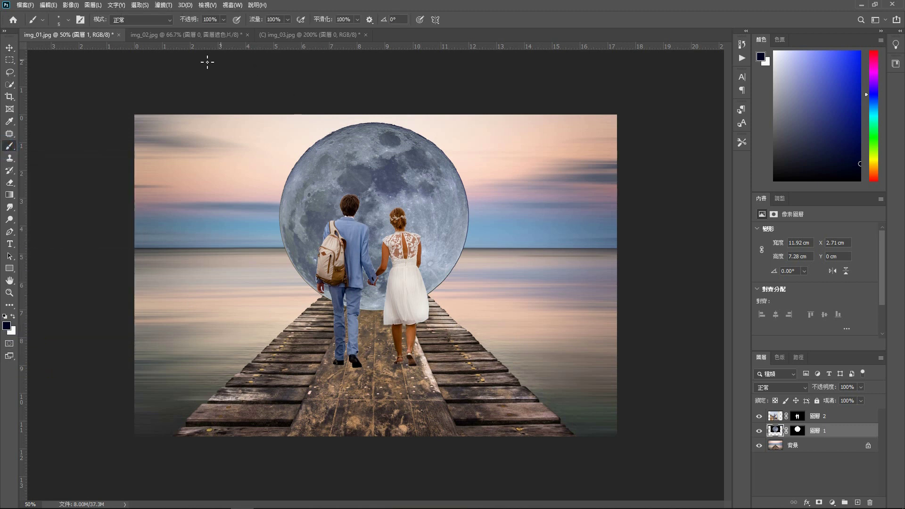
pyautogui.click(69, 21)
pyautogui.doubleClick(98, 37)
pyautogui.write('100')
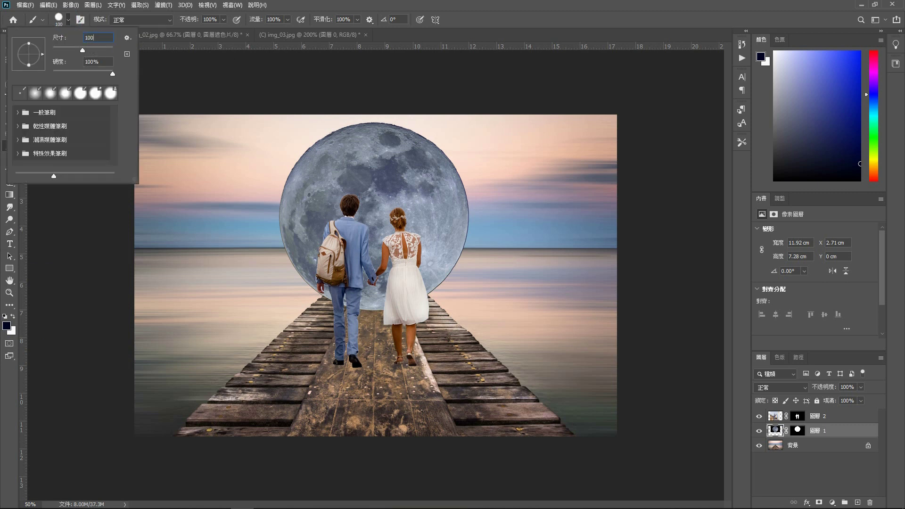
pyautogui.moveTo(112, 74); pyautogui.dragTo(53, 74)
pyautogui.press('Tab')
pyautogui.write('200')
pyautogui.press('Return')
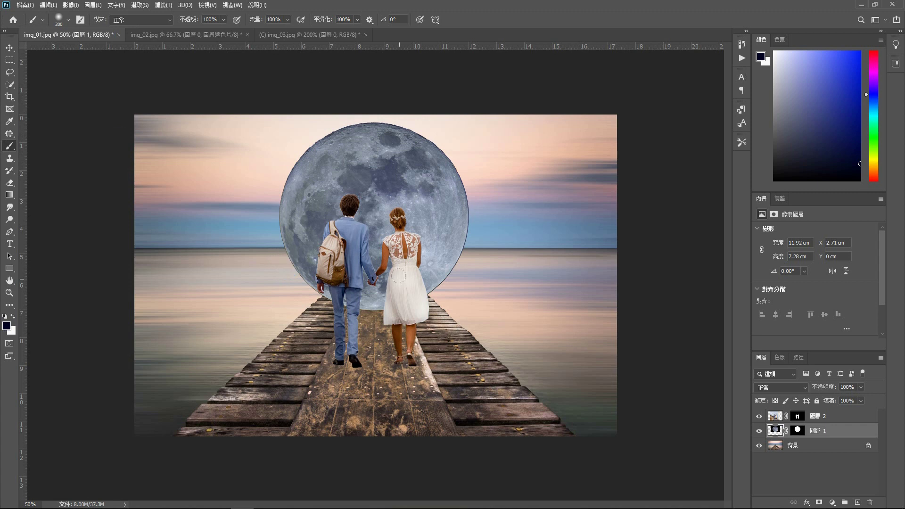
# Paint black on 圖層 1's mask to hide the moon below the horizon and between the couple
pyautogui.click(797, 430)
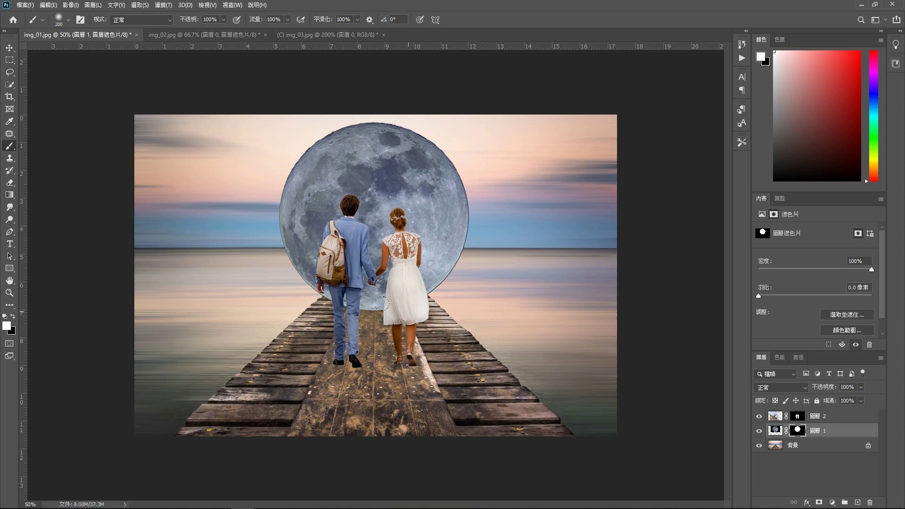
pyautogui.click(13, 316)
pyautogui.moveTo(268, 254)
pyautogui.mouseDown()
pyautogui.moveTo(442, 264)
pyautogui.moveTo(280, 259)
pyautogui.moveTo(274, 248)
pyautogui.moveTo(278, 260)
pyautogui.mouseUp()
pyautogui.click(282, 263)
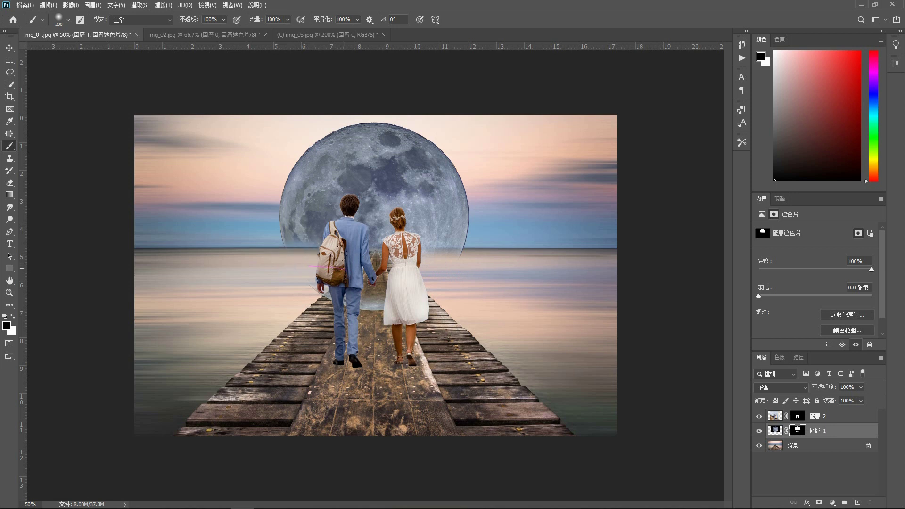
pyautogui.moveTo(405, 257); pyautogui.dragTo(454, 255)
pyautogui.moveTo(361, 253); pyautogui.dragTo(366, 259)
pyautogui.moveTo(373, 302)
pyautogui.mouseDown()
pyautogui.moveTo(460, 254)
pyautogui.moveTo(419, 264)
pyautogui.mouseUp()
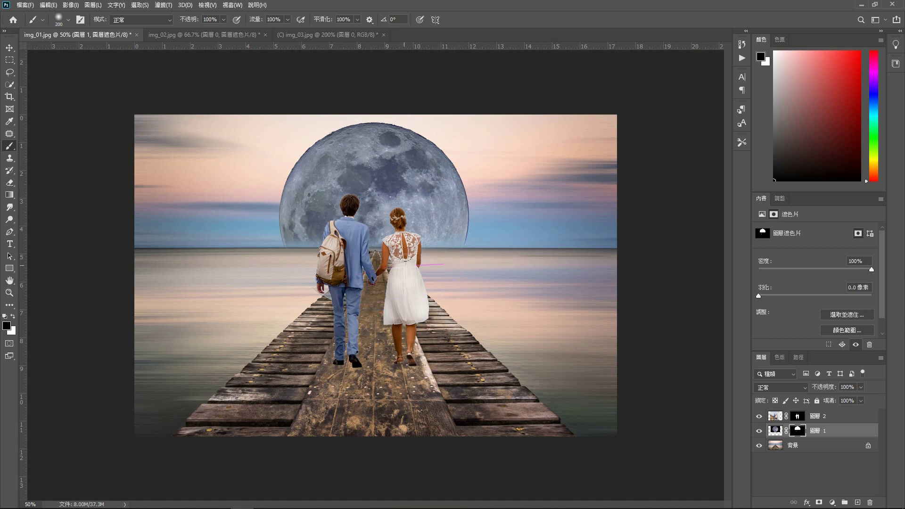
pyautogui.moveTo(361, 261); pyautogui.dragTo(284, 264)
# Raise the couple layer (圖層 2) slightly on the pier with the Move tool
pyautogui.click(773, 417)
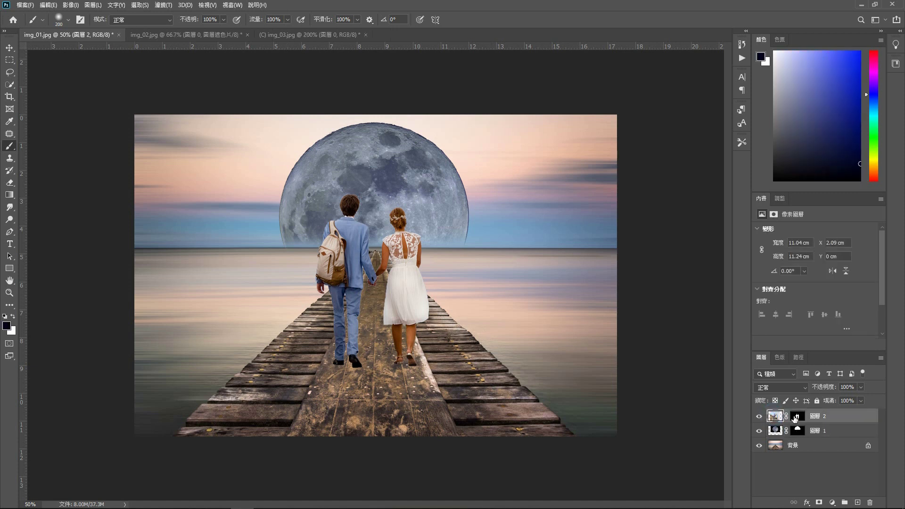
pyautogui.click(10, 48)
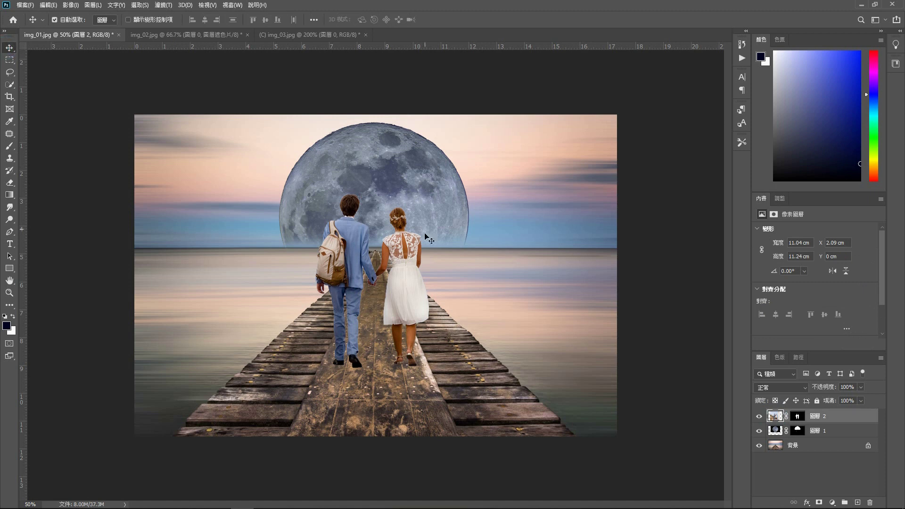
pyautogui.moveTo(404, 290); pyautogui.dragTo(403, 279)
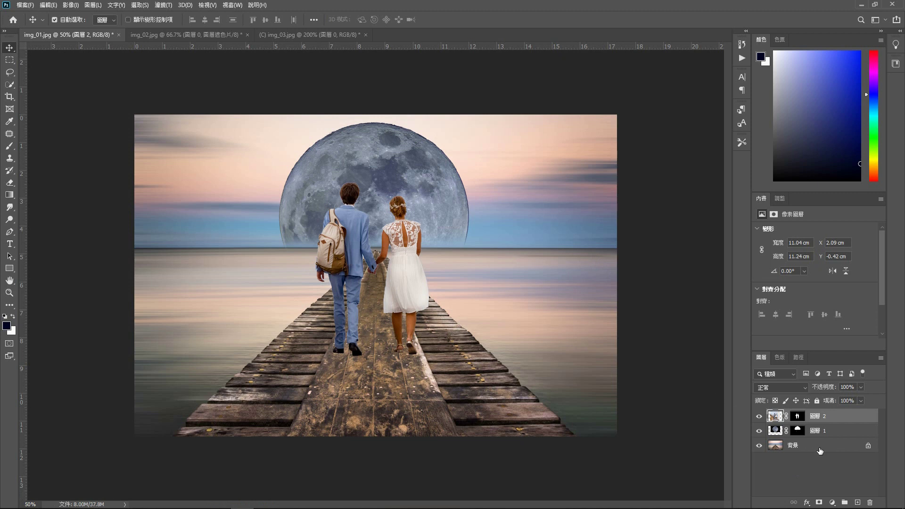
pyautogui.click(821, 447)
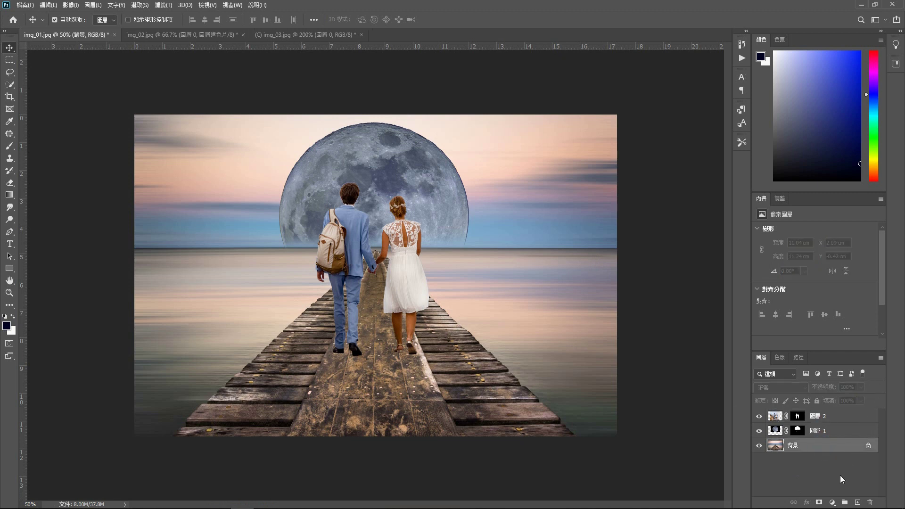
# Add an Exposure adjustment layer above the Background and set Exposure to -5.00
pyautogui.click(831, 502)
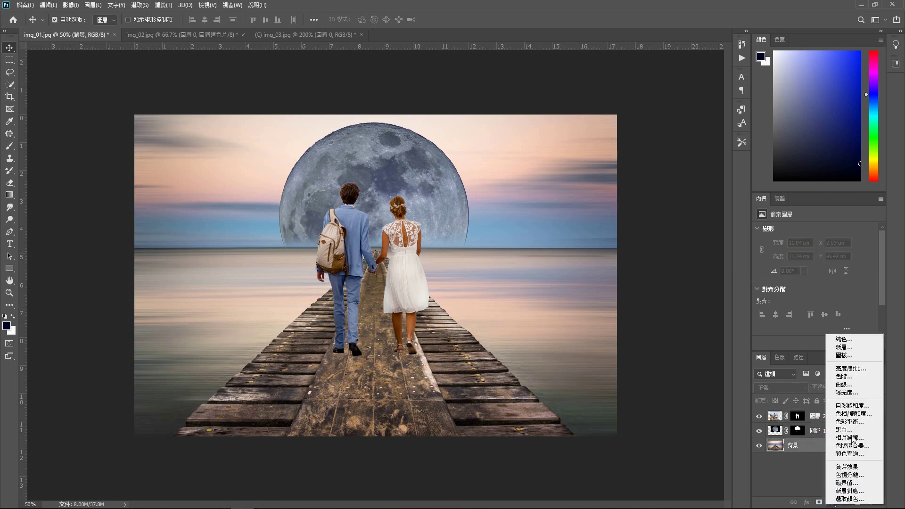
pyautogui.click(863, 393)
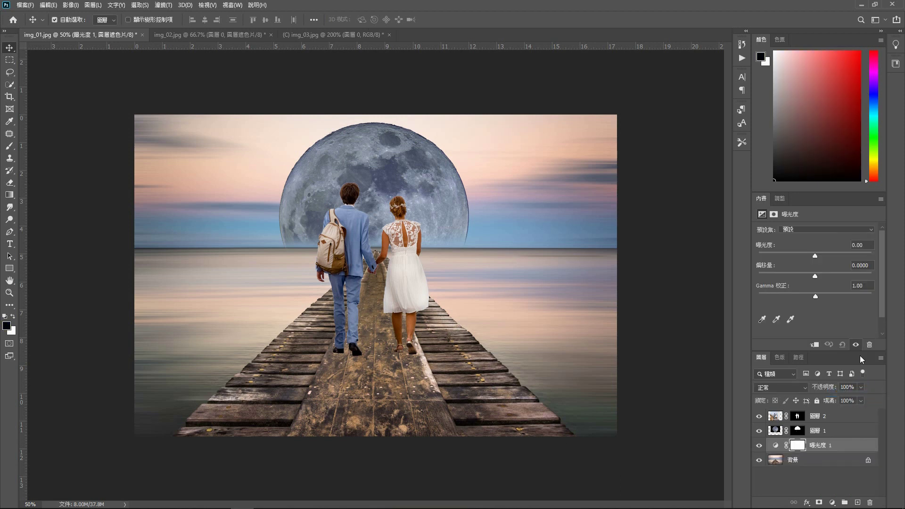
pyautogui.moveTo(820, 255); pyautogui.dragTo(780, 255)
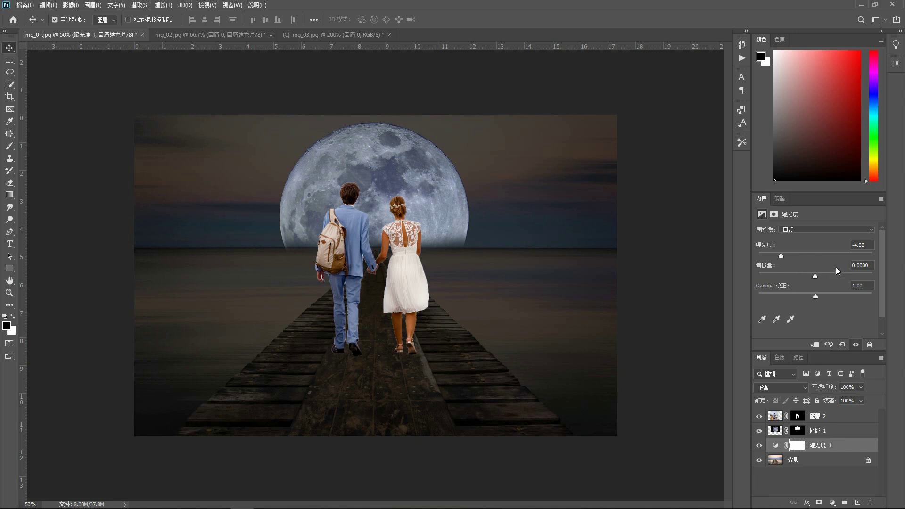
pyautogui.moveTo(780, 255); pyautogui.dragTo(780, 255)
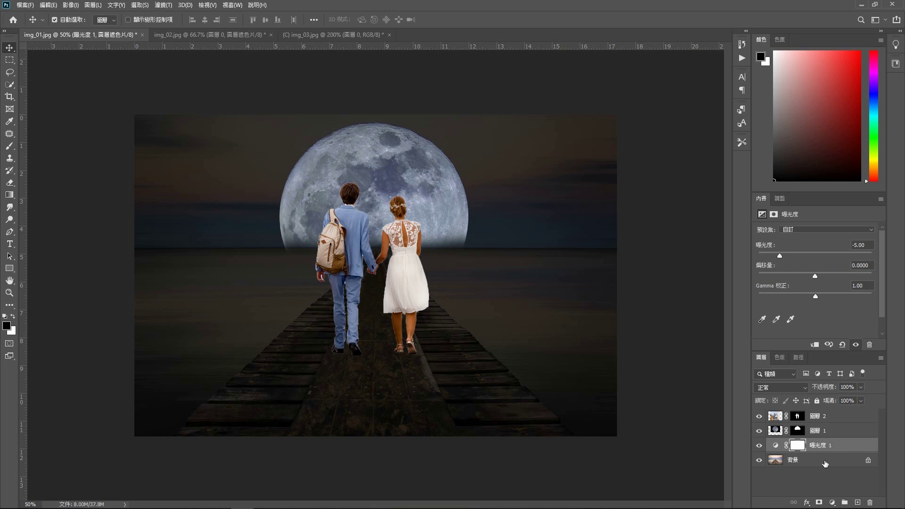
pyautogui.click(832, 502)
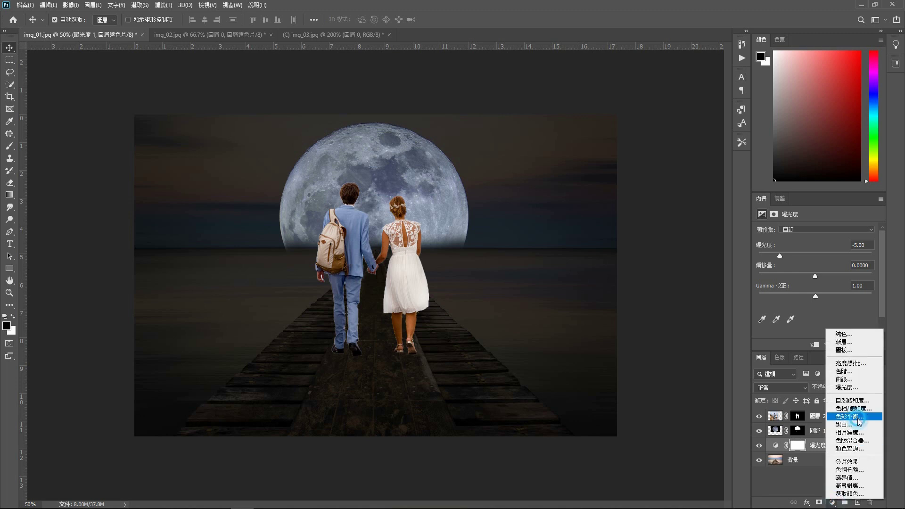
pyautogui.click(850, 416)
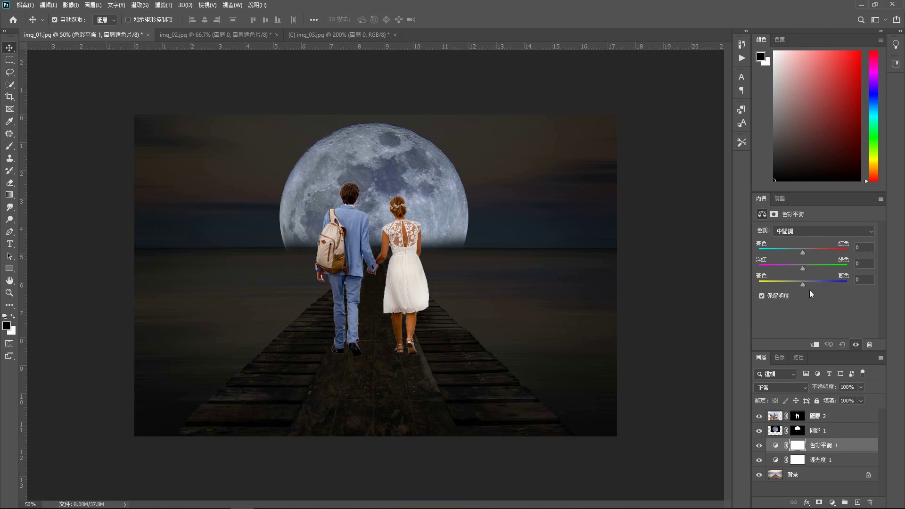
pyautogui.moveTo(803, 284); pyautogui.dragTo(821, 285)
pyautogui.moveTo(820, 285); pyautogui.dragTo(822, 286)
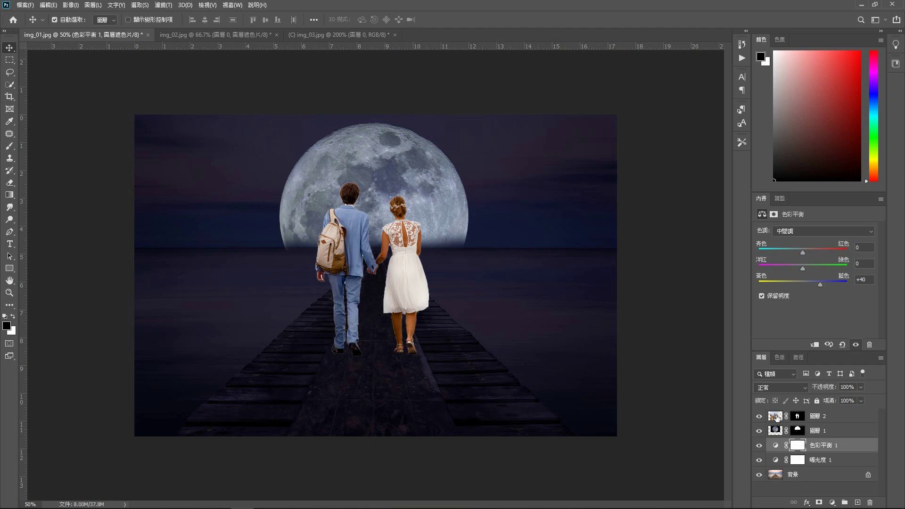
pyautogui.click(774, 414)
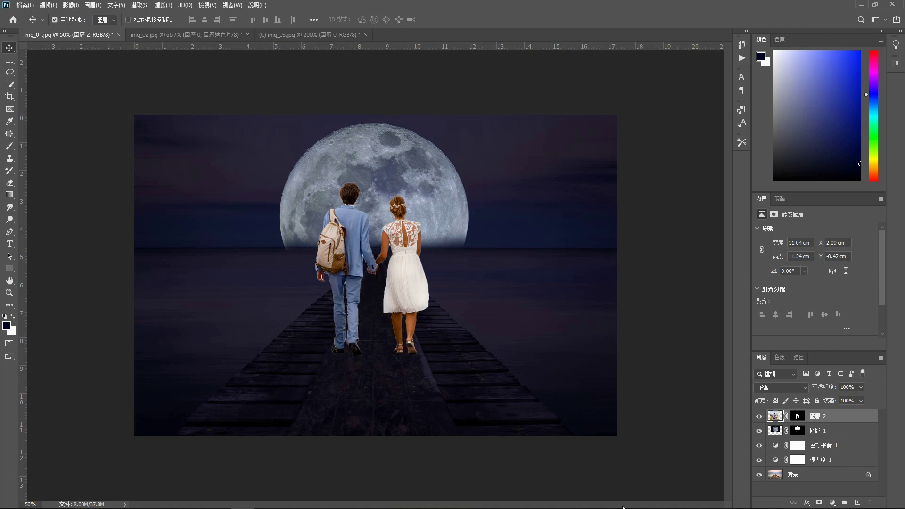
# Add a second Exposure adjustment at about -0.33, to be clipped to the couple layer
pyautogui.click(832, 502)
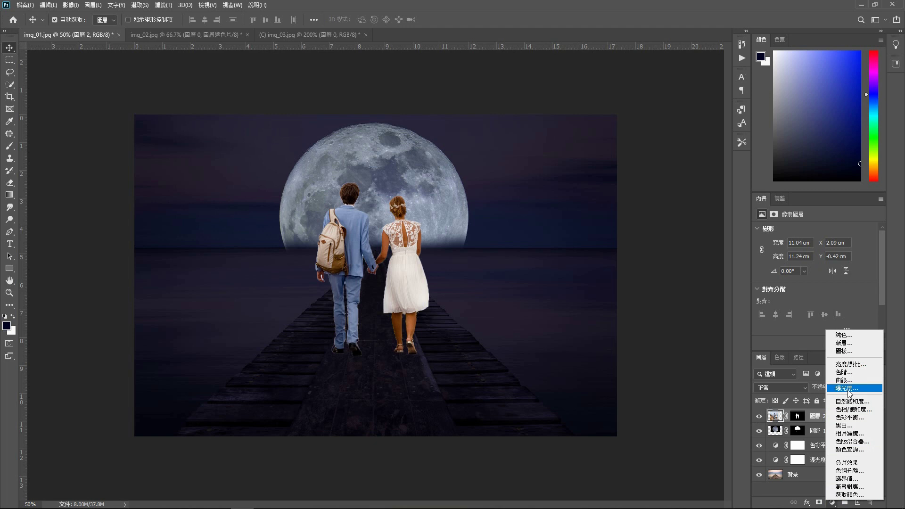
pyautogui.click(847, 388)
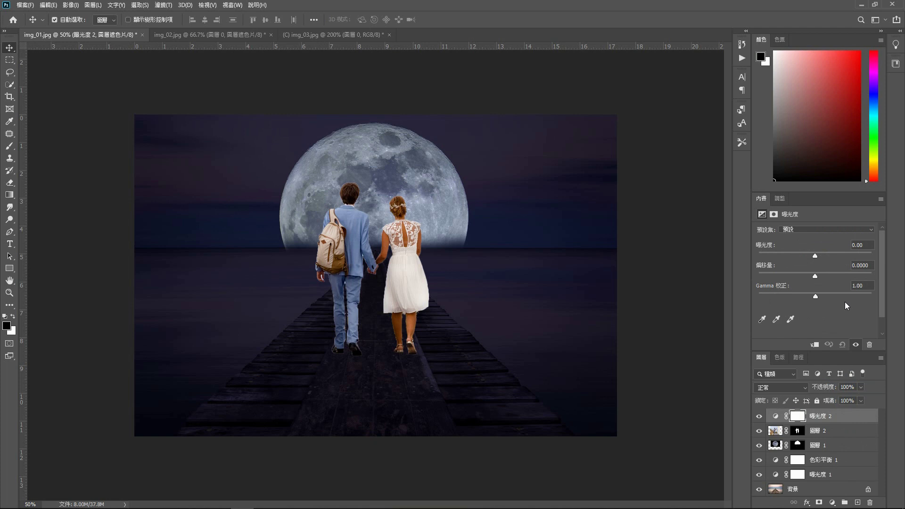
pyautogui.moveTo(814, 256)
pyautogui.mouseDown()
pyautogui.moveTo(791, 256)
pyautogui.moveTo(811, 256)
pyautogui.mouseUp()
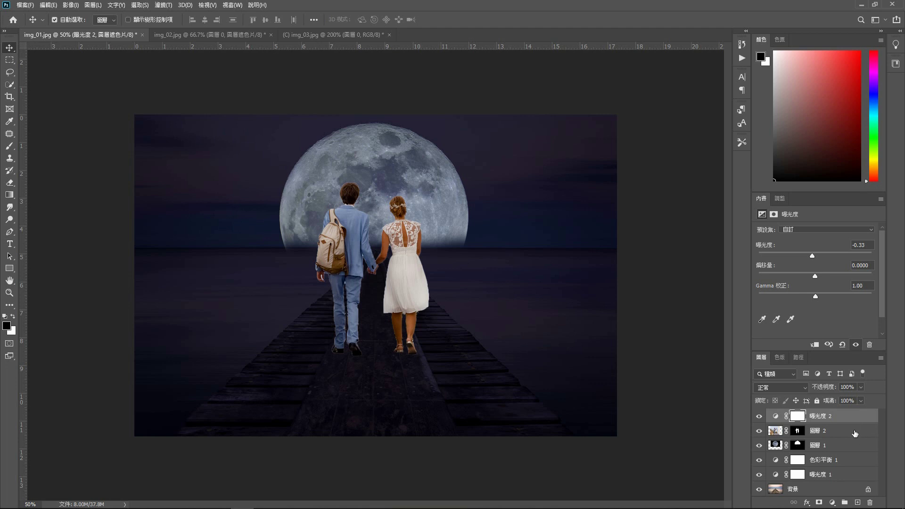
pyautogui.moveTo(857, 422); pyautogui.dragTo(855, 421)
# Clip Exposure 2 to the couple's Layer 2 and set exposure to -5.00
pyautogui.keyDown('alt'); pyautogui.click(855, 423); pyautogui.keyUp('alt')
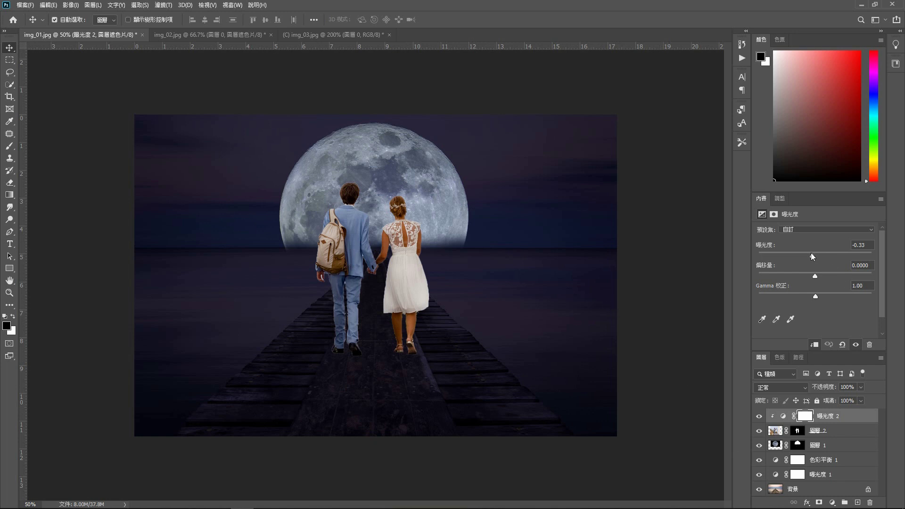
pyautogui.moveTo(813, 256); pyautogui.dragTo(858, 255)
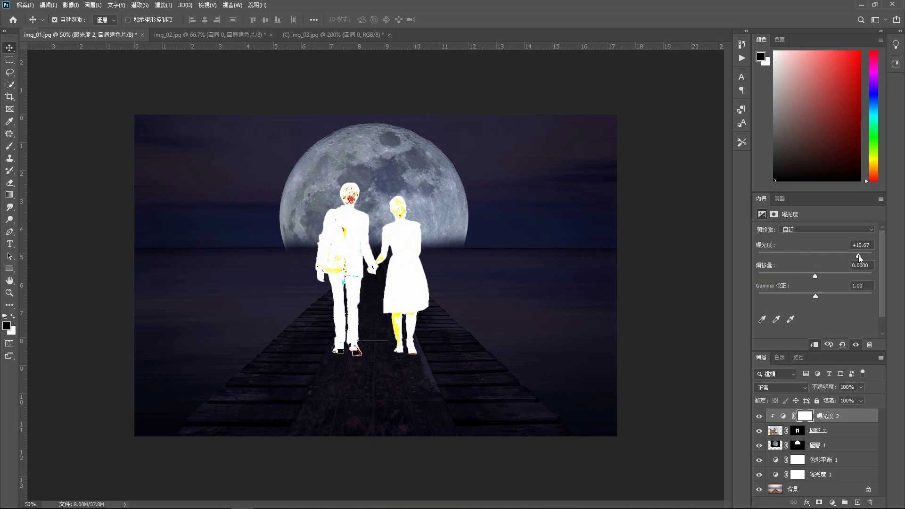
pyautogui.moveTo(858, 256); pyautogui.dragTo(779, 256)
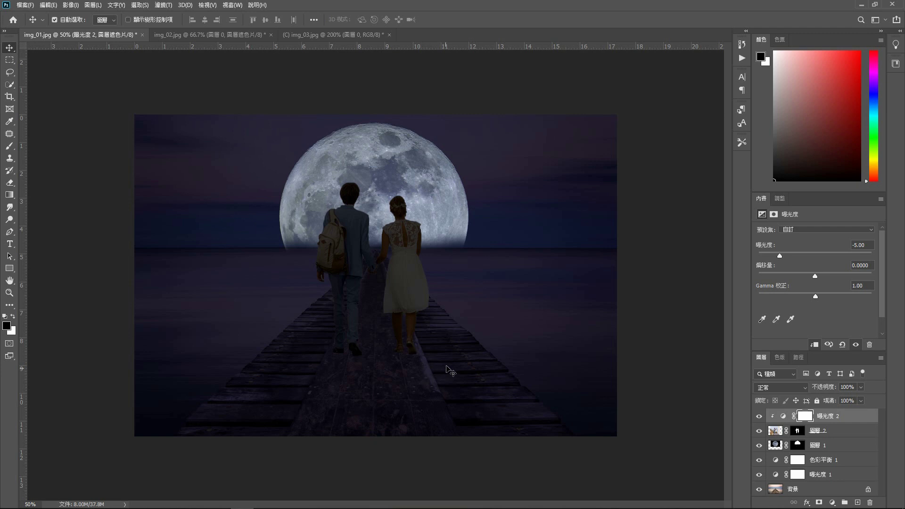
pyautogui.moveTo(779, 256); pyautogui.dragTo(766, 257)
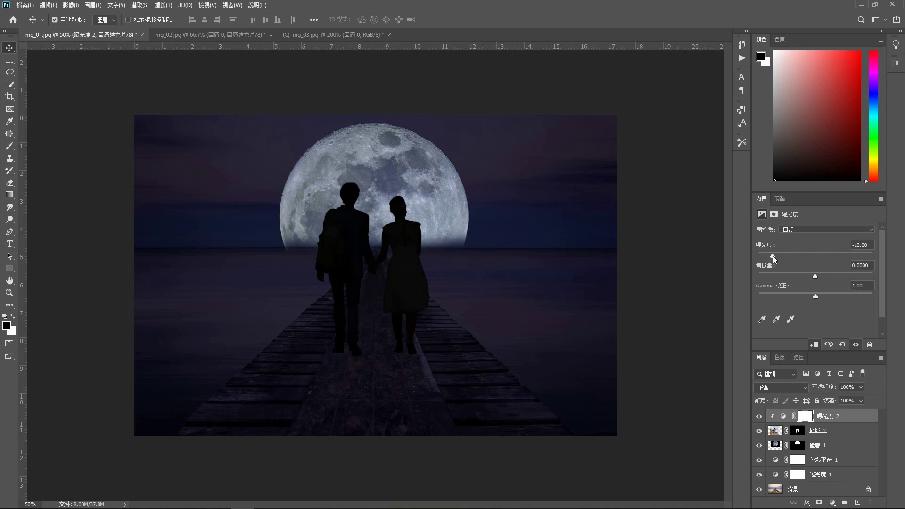
pyautogui.moveTo(772, 255); pyautogui.dragTo(779, 254)
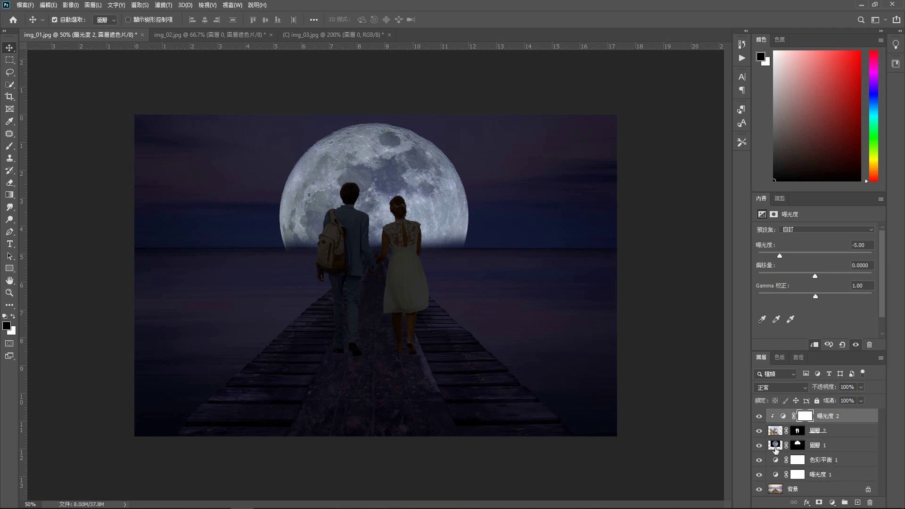
# Rename Layer 1 to 'Moon' and bring up the adjustment layer list
pyautogui.click(773, 445)
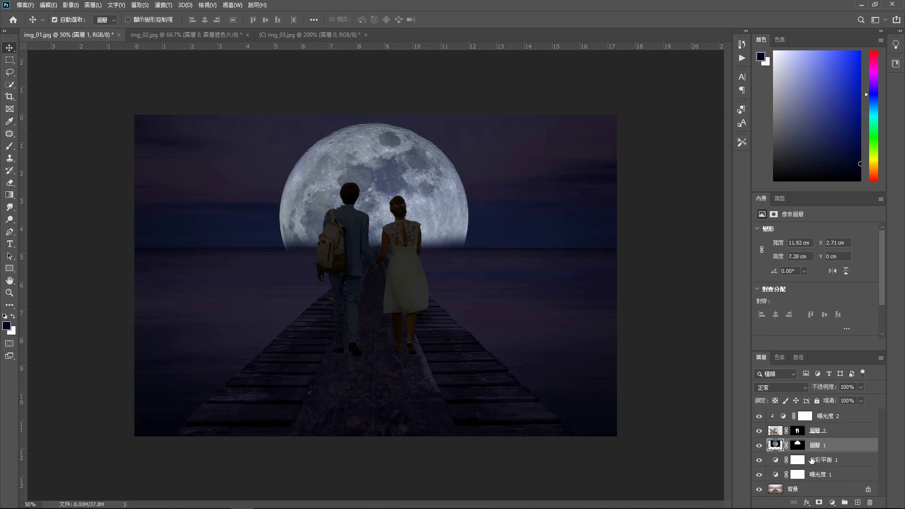
pyautogui.doubleClick(819, 447)
pyautogui.write('Moon')
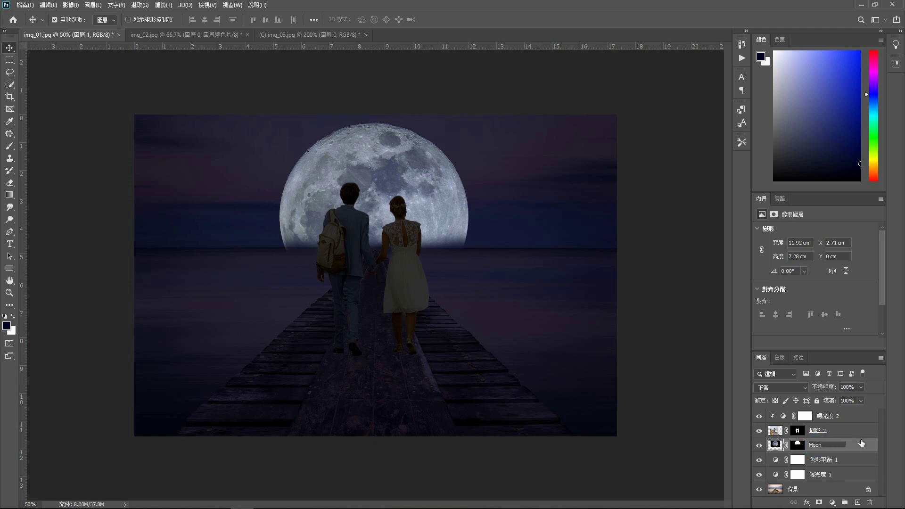
pyautogui.press('Return')
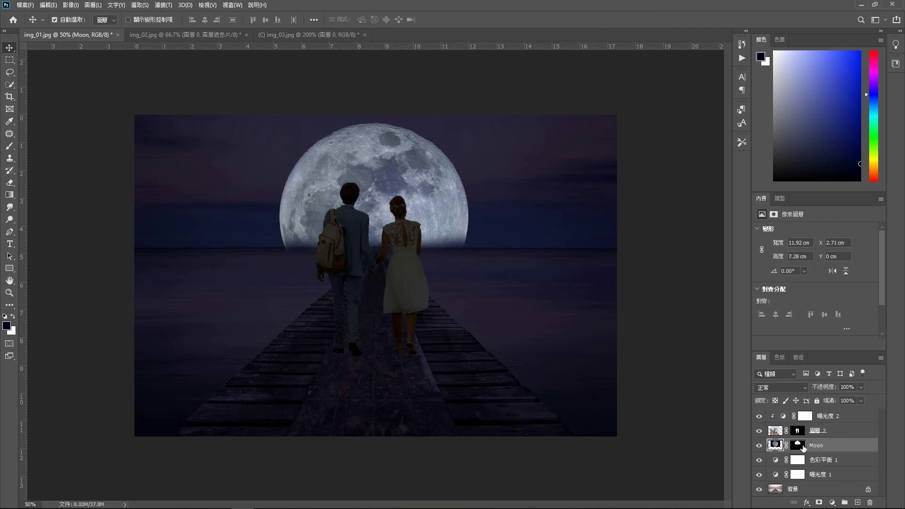
pyautogui.click(832, 502)
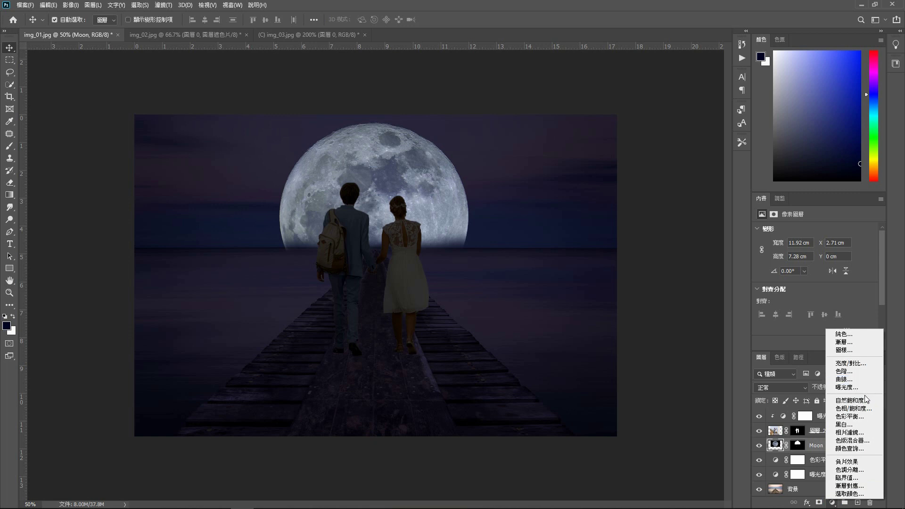
# Add a Color Balance adjustment layer, testing a red shift, then resetting Cyan-Red to 0
pyautogui.click(862, 418)
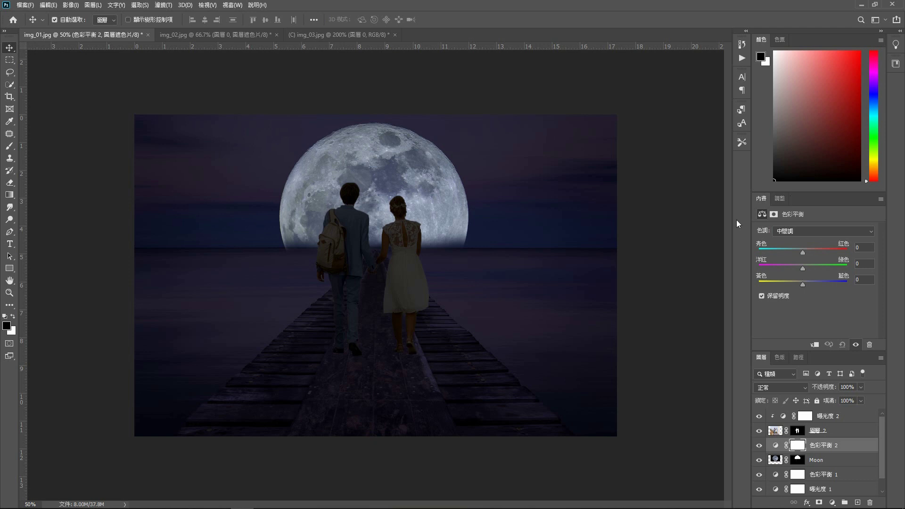
pyautogui.moveTo(802, 253); pyautogui.dragTo(831, 253)
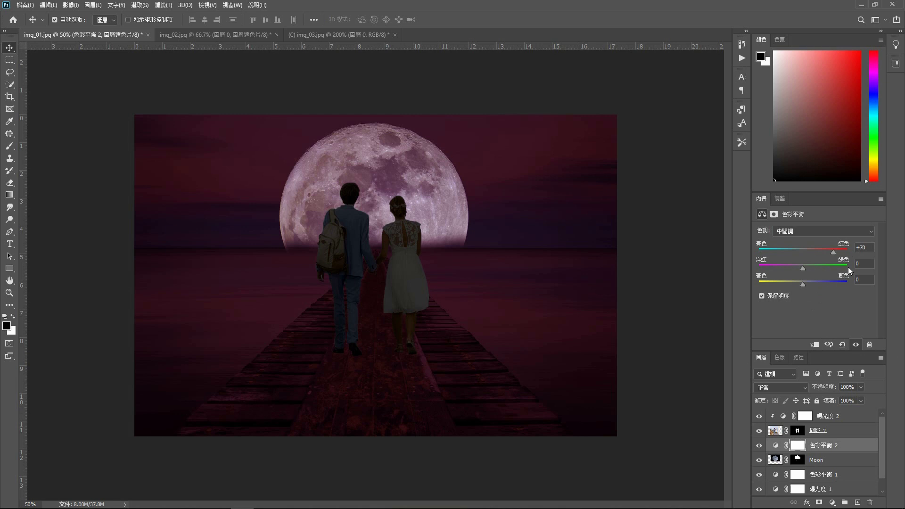
pyautogui.doubleClick(864, 247)
pyautogui.write('0')
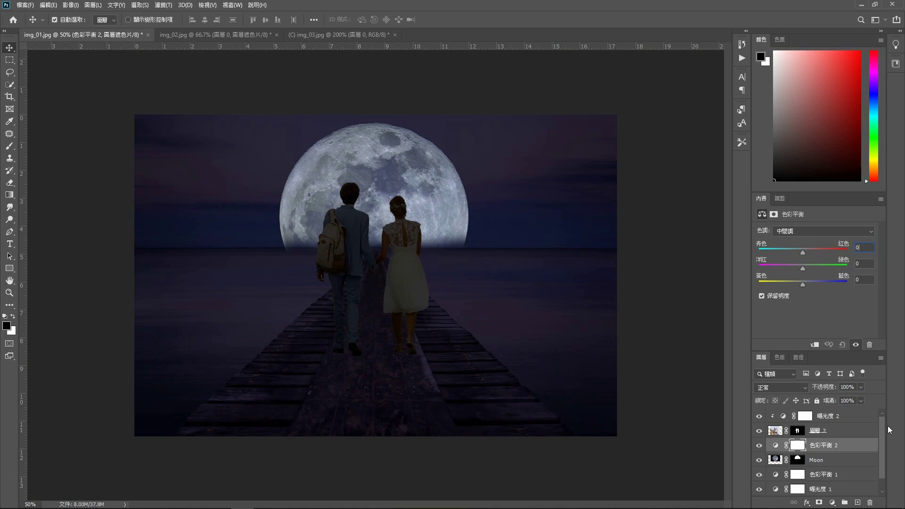
# Clip the Color Balance to Moon and tint it +79 red, -40 magenta, -37 yellow
pyautogui.moveTo(862, 443); pyautogui.dragTo(854, 451)
pyautogui.keyDown('alt'); pyautogui.click(854, 451); pyautogui.keyUp('alt')
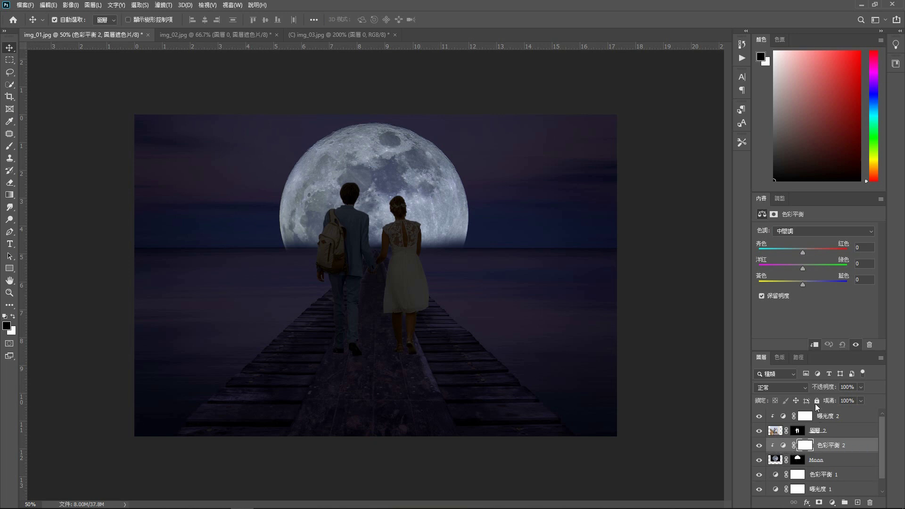
pyautogui.moveTo(802, 253); pyautogui.dragTo(834, 255)
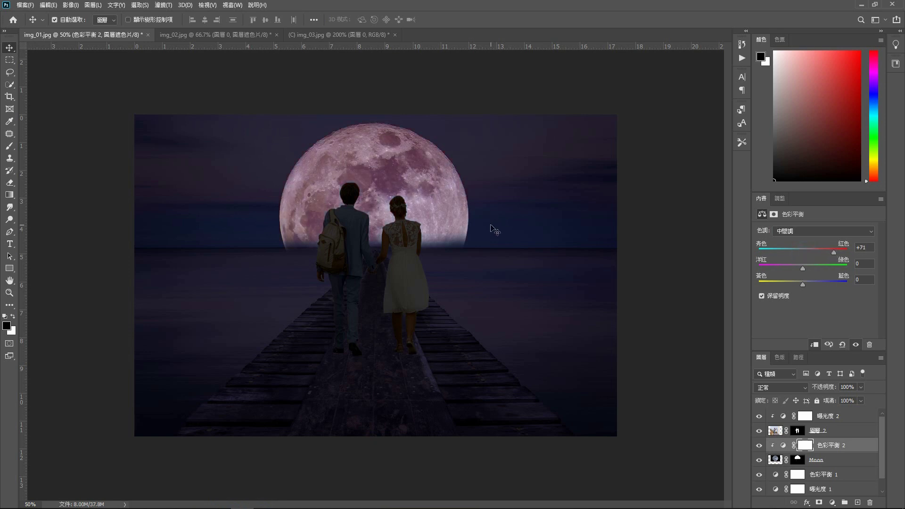
pyautogui.moveTo(834, 253); pyautogui.dragTo(837, 257)
pyautogui.moveTo(802, 268)
pyautogui.mouseDown()
pyautogui.moveTo(777, 266)
pyautogui.moveTo(786, 285)
pyautogui.mouseUp()
# Brush over the Moon mask along the horizon left of the couple, then reselect Moon
pyautogui.click(796, 460)
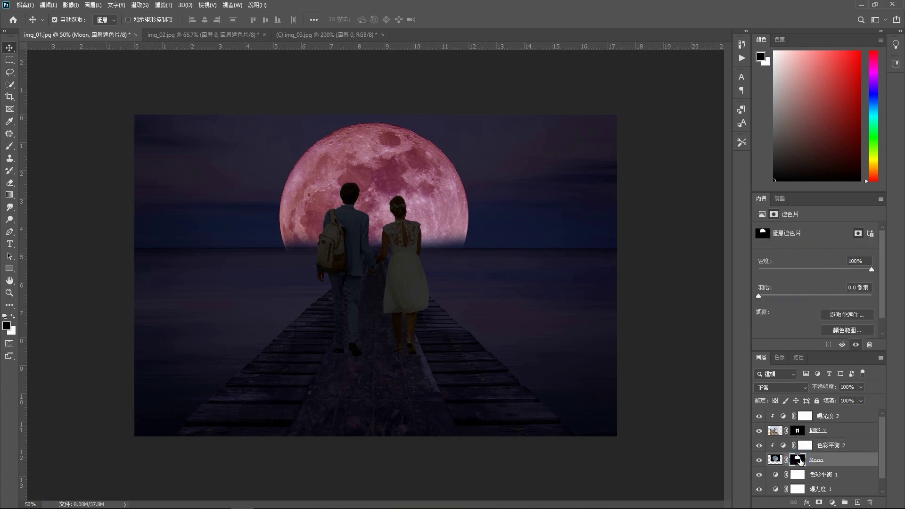
pyautogui.click(9, 146)
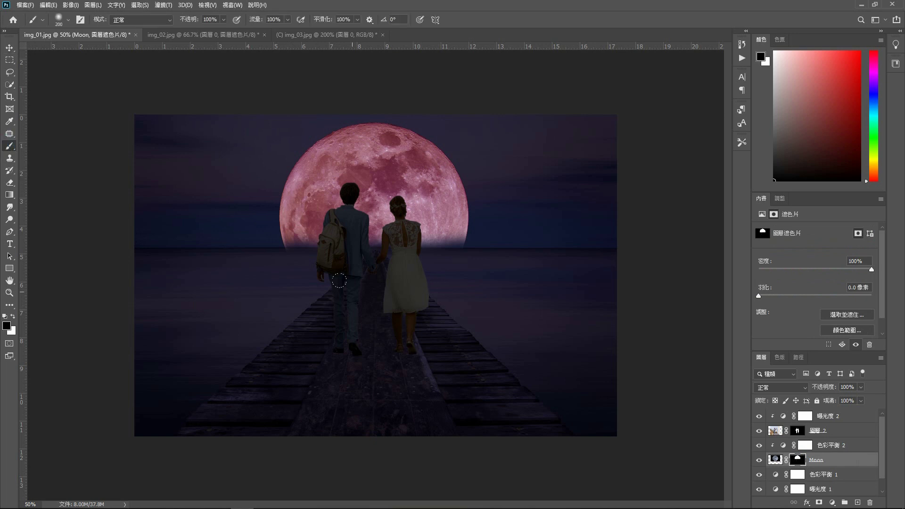
pyautogui.click(269, 257)
pyautogui.click(272, 254)
pyautogui.click(269, 254)
pyautogui.click(842, 417)
pyautogui.click(833, 459)
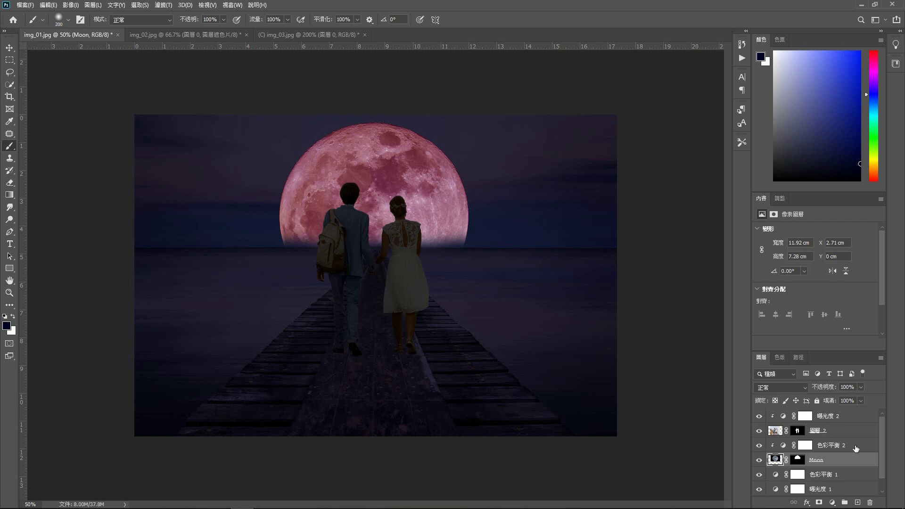
# Add a Brightness/Contrast adjustment over the Moon with brightness raised to 49
pyautogui.click(832, 505)
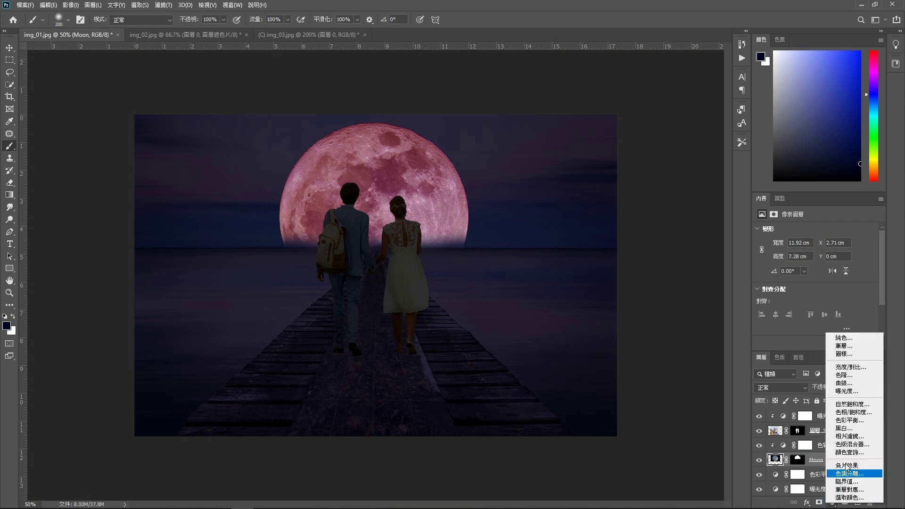
pyautogui.click(863, 367)
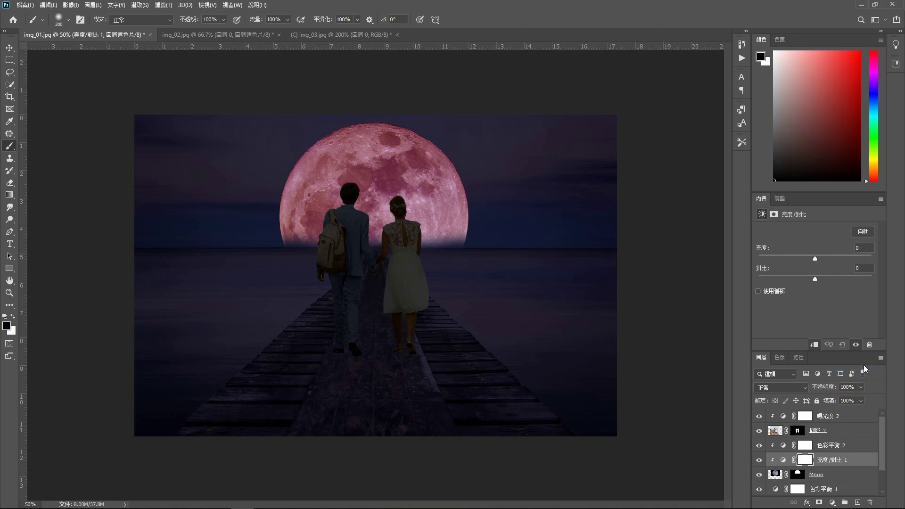
pyautogui.moveTo(814, 259); pyautogui.dragTo(832, 258)
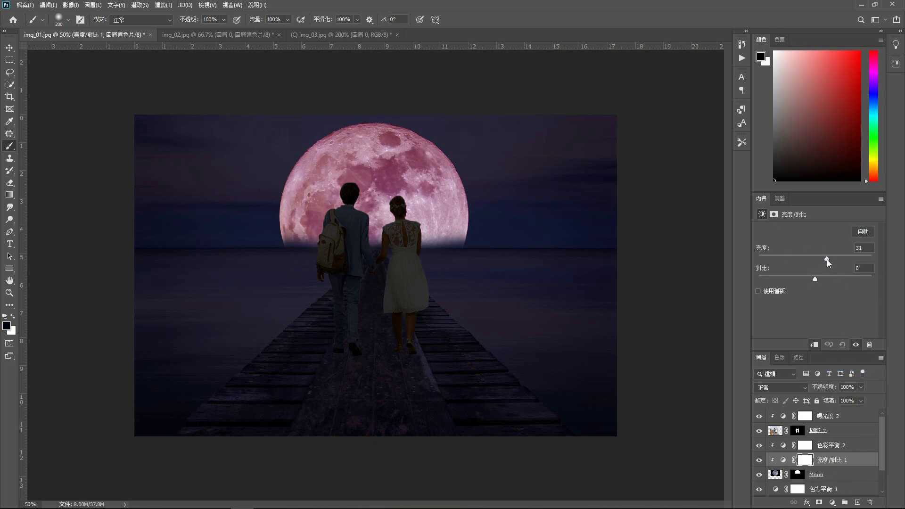
pyautogui.moveTo(827, 259); pyautogui.dragTo(833, 258)
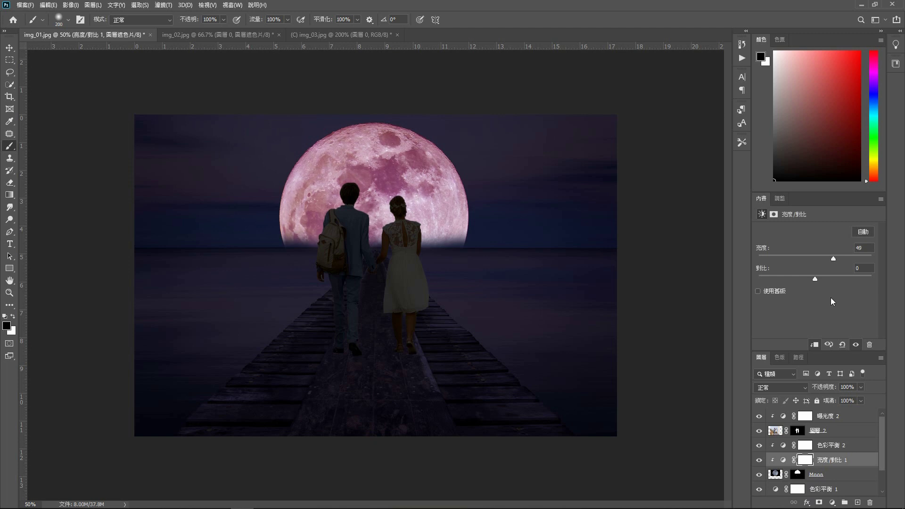
# Hide Brightness/Contrast 1 and set Color Balance 2 Magenta-Green to -61, after trying -73
pyautogui.click(784, 445)
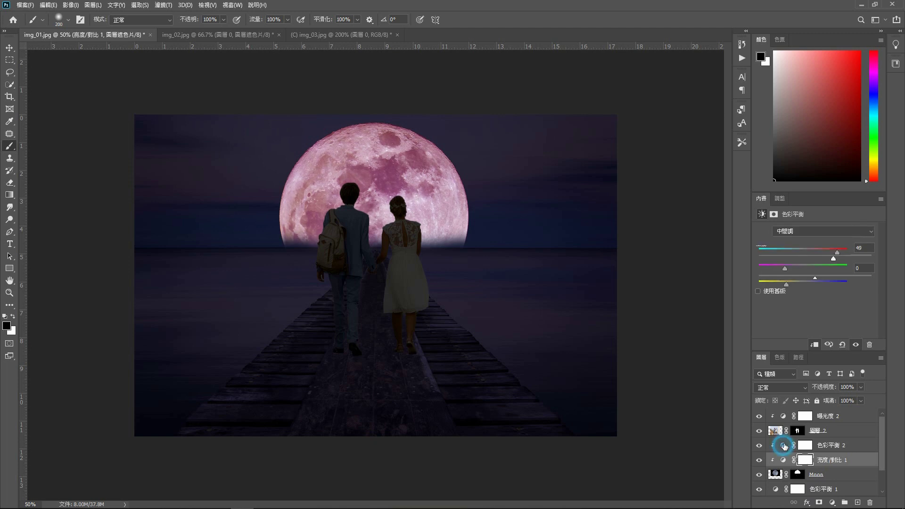
pyautogui.moveTo(785, 268); pyautogui.dragTo(770, 268)
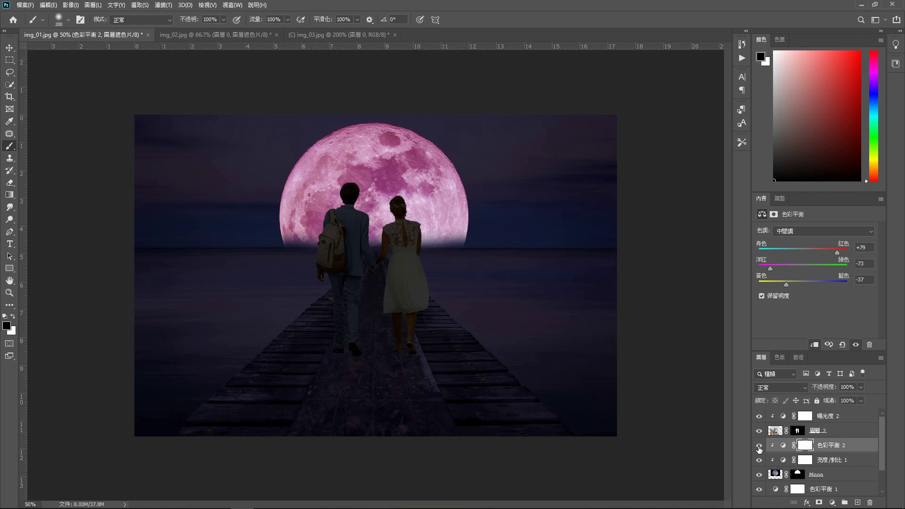
pyautogui.click(759, 460)
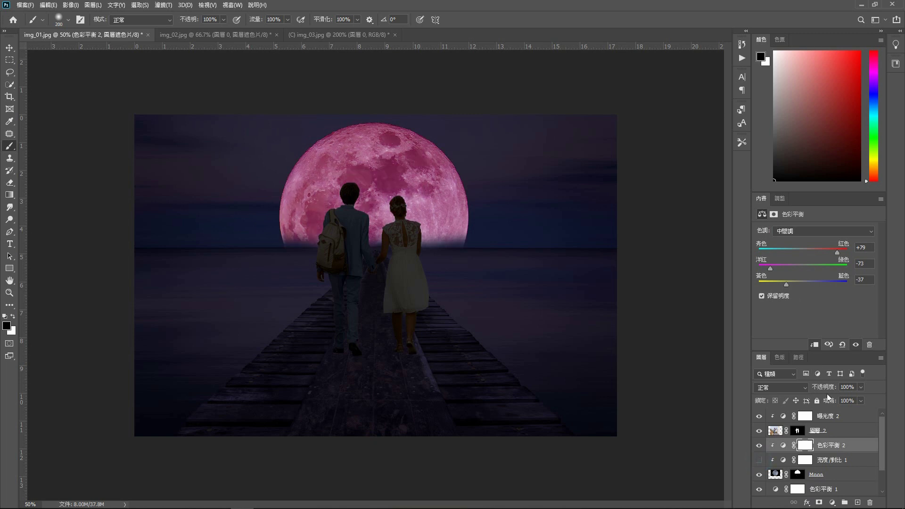
pyautogui.click(782, 445)
pyautogui.click(770, 269)
pyautogui.moveTo(771, 272); pyautogui.dragTo(776, 272)
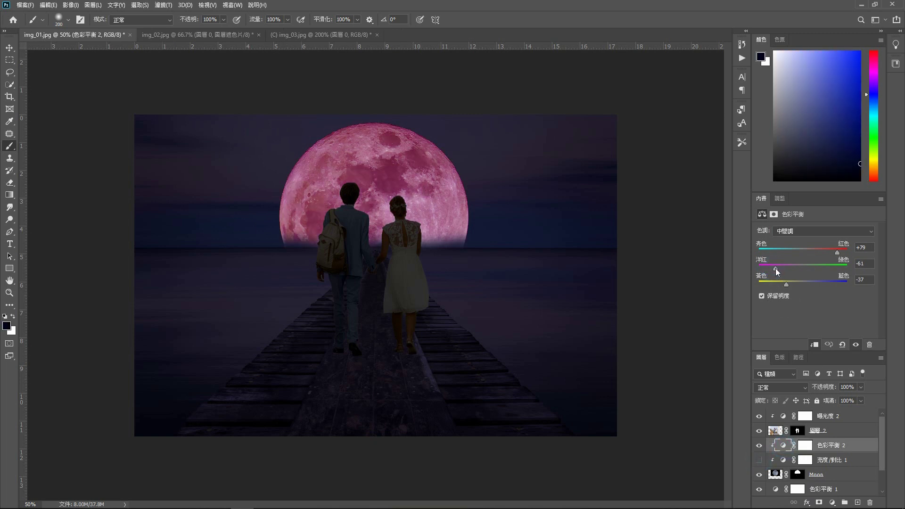